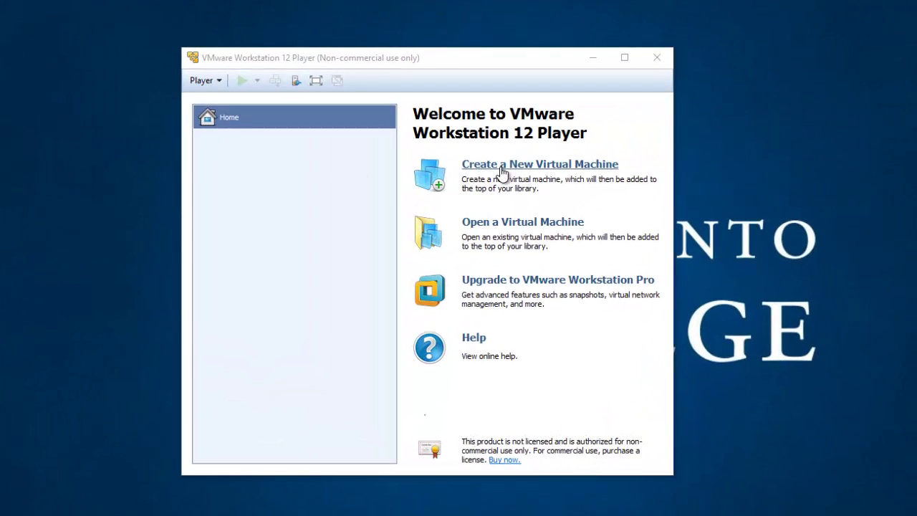
Start a new virtual machine using the installer disc image en_windows_7_professional_with_sp1_x64_dvd_u_676939 from the ITSC 1305 folder
left_click(511, 170)
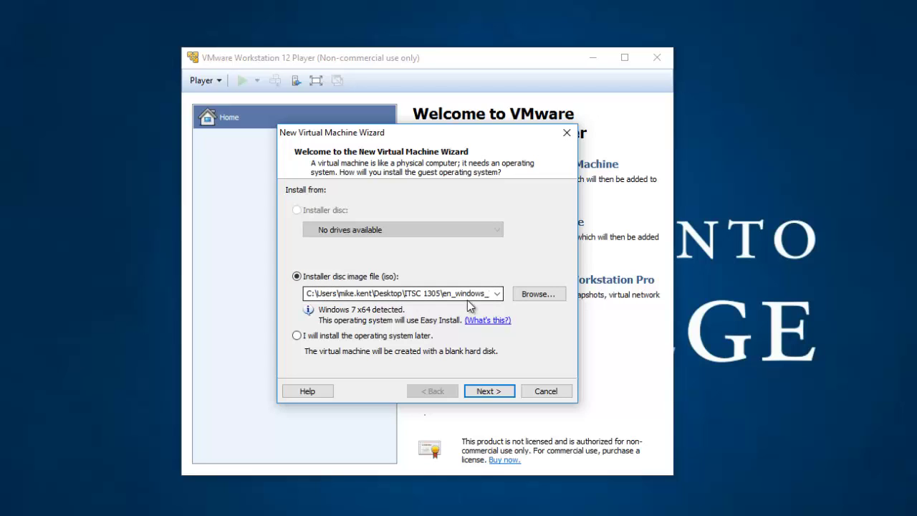
left_click(534, 303)
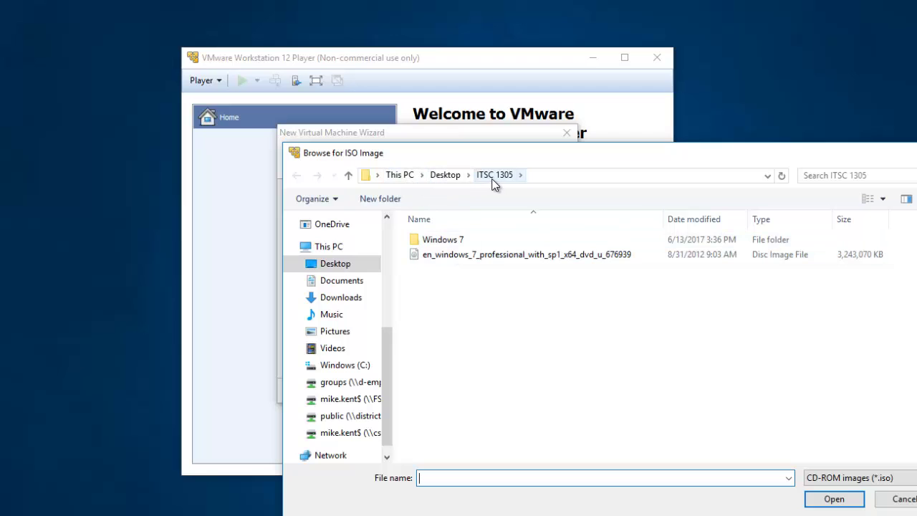
left_click(453, 258)
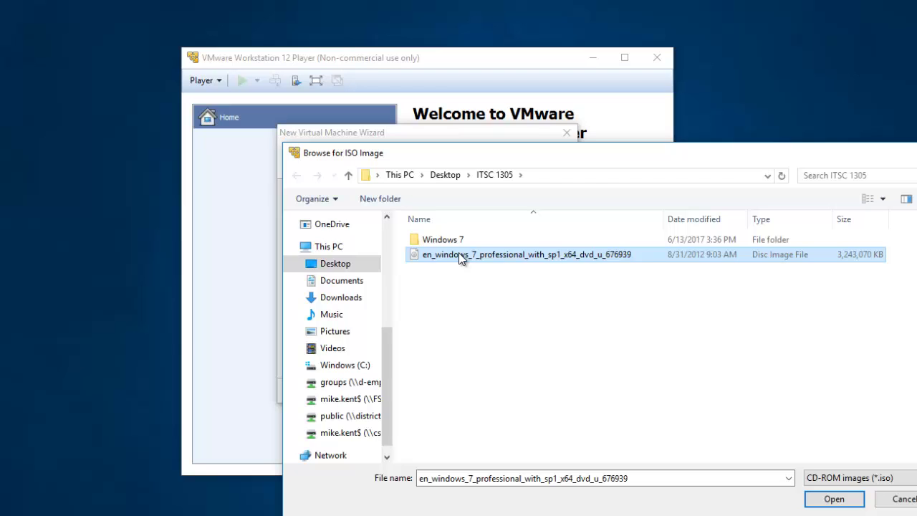
left_click(834, 499)
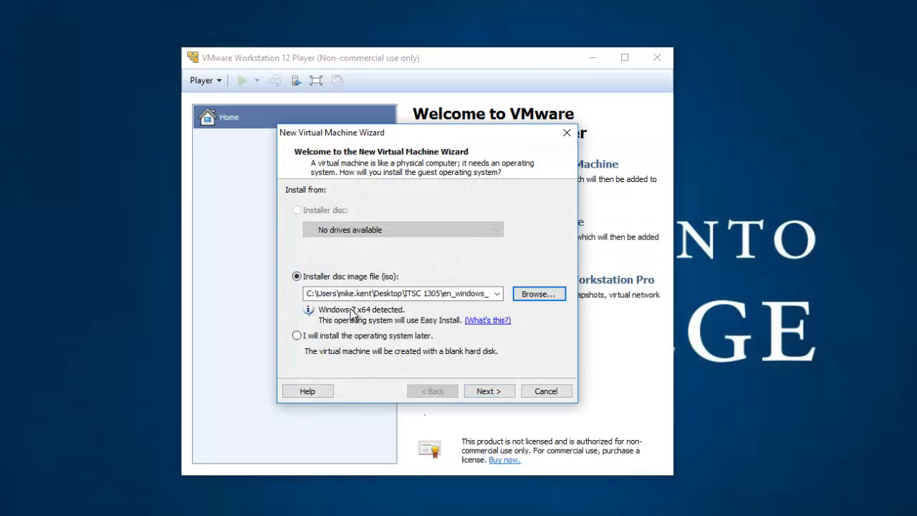
left_click(487, 392)
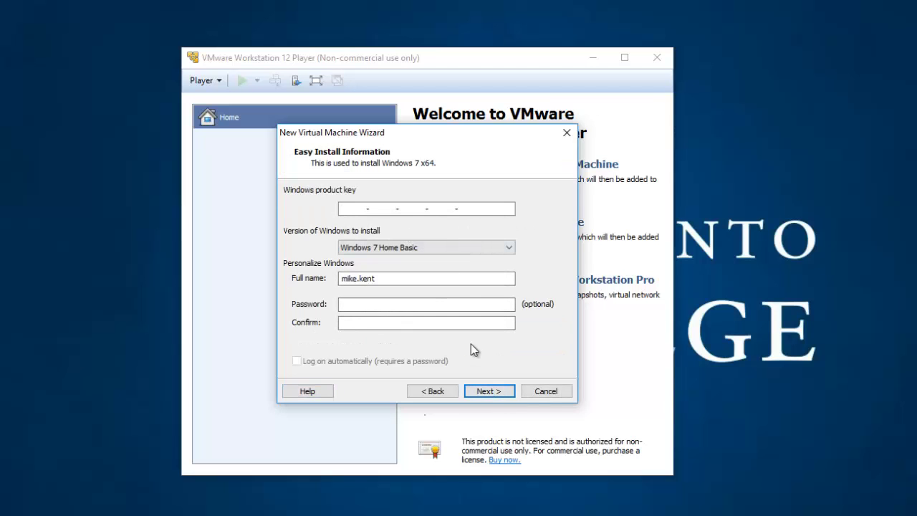
Continue the Easy Install setup without a Windows product key and name the virtual machine Windows 7 x64
left_click(490, 394)
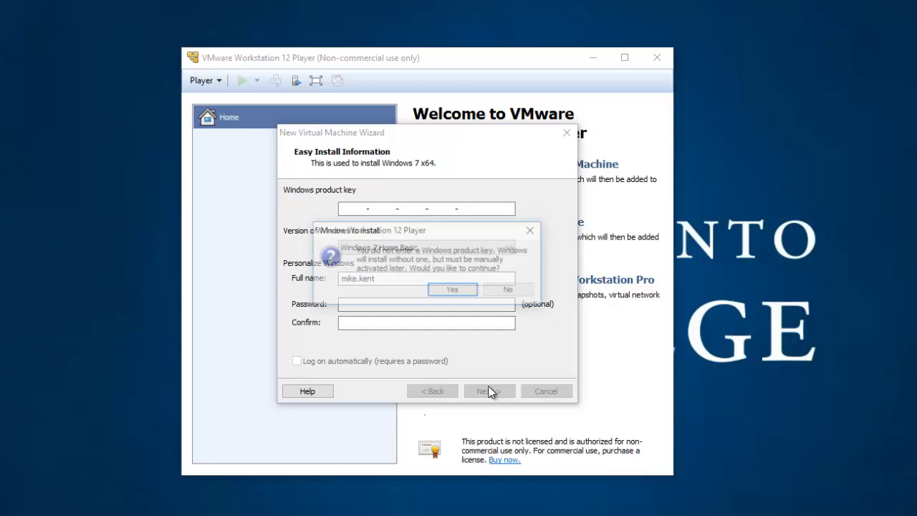
left_click(454, 292)
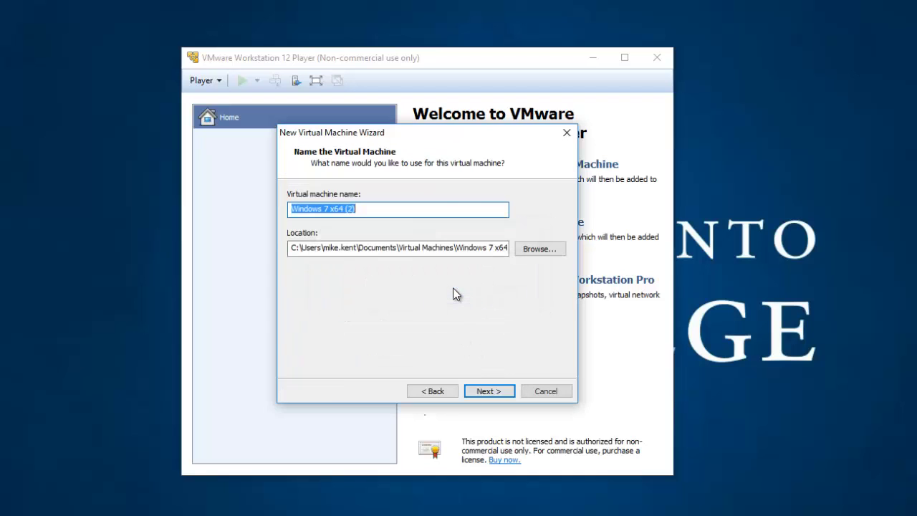
left_click(382, 208)
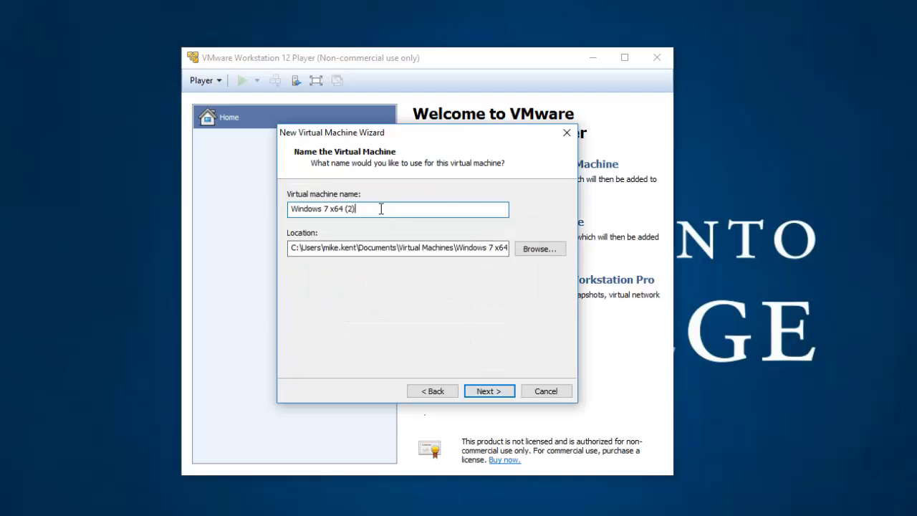
key("BackSpace")
key("BackSpace")
key("BackSpace")
key("BackSpace")
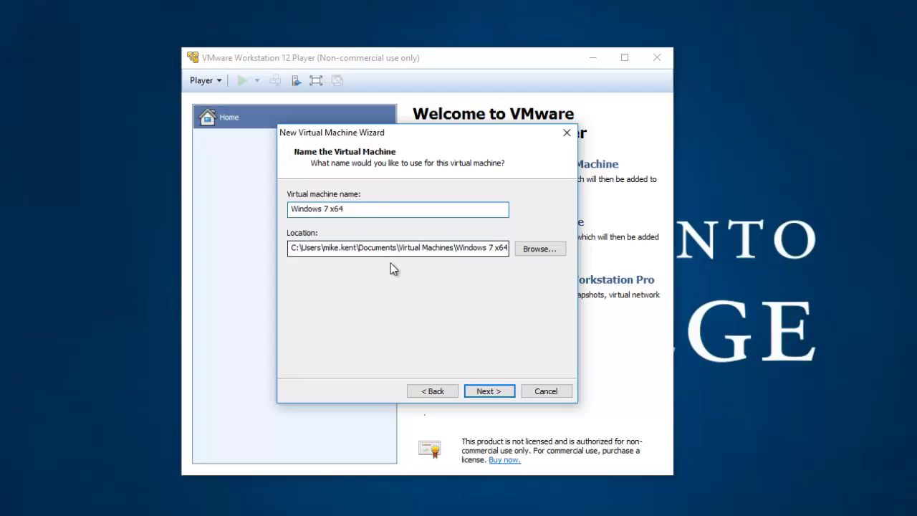
Set the virtual machine's location to the Windows 7 folder inside ITSC 1305 on the Desktop
left_click_drag(362, 248, 516, 248)
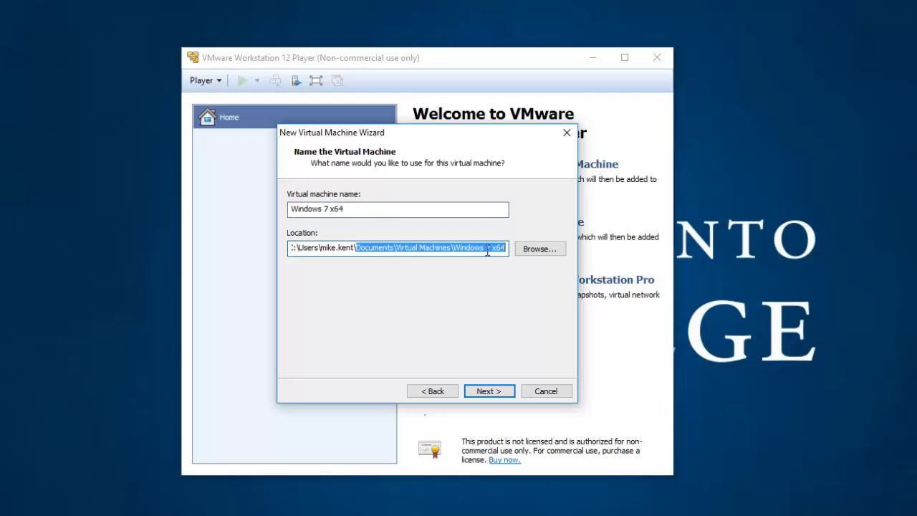
left_click(540, 248)
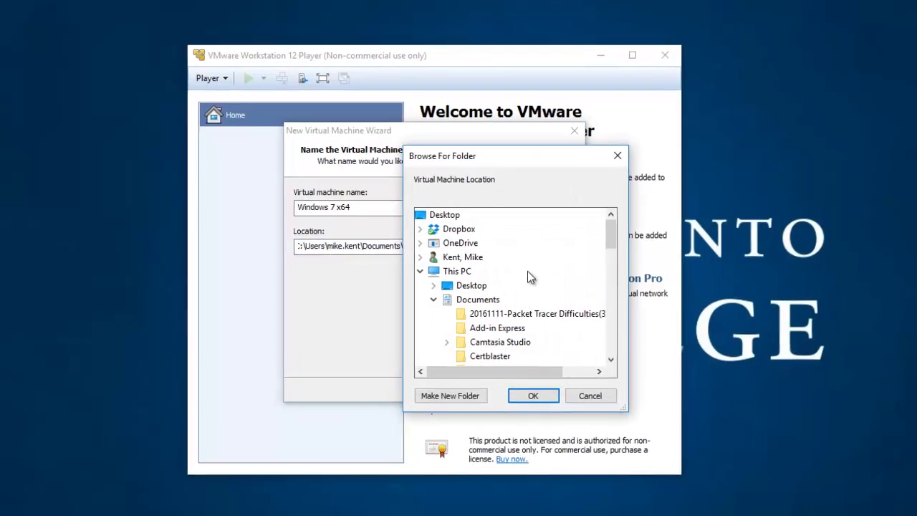
left_click(495, 283)
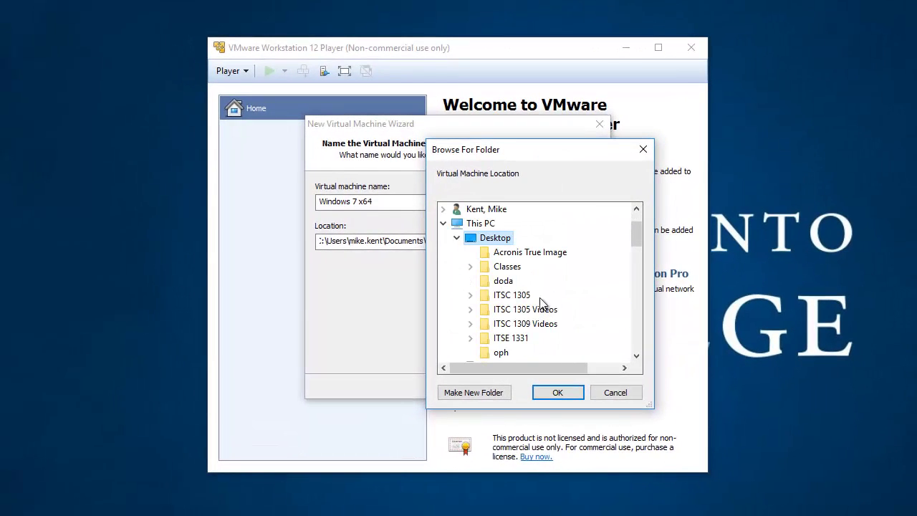
left_click(522, 296)
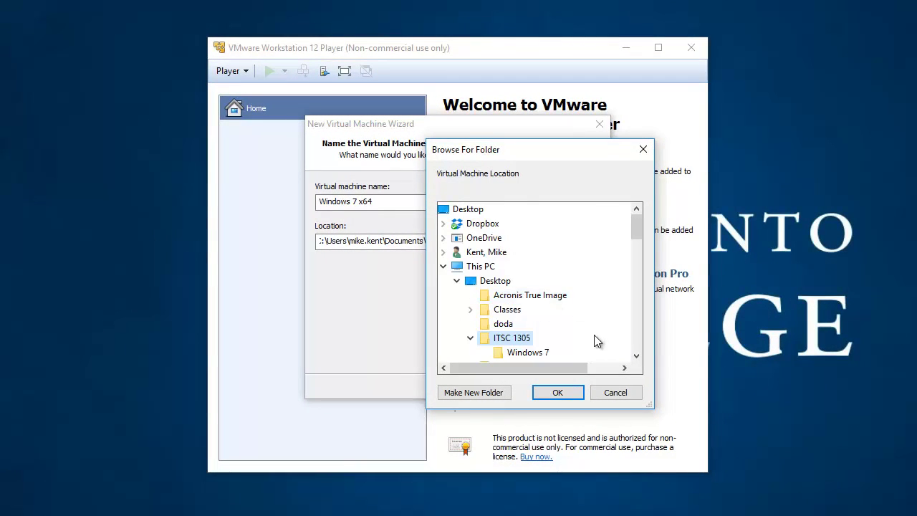
scroll(595, 337, "down", 2)
left_click(511, 268)
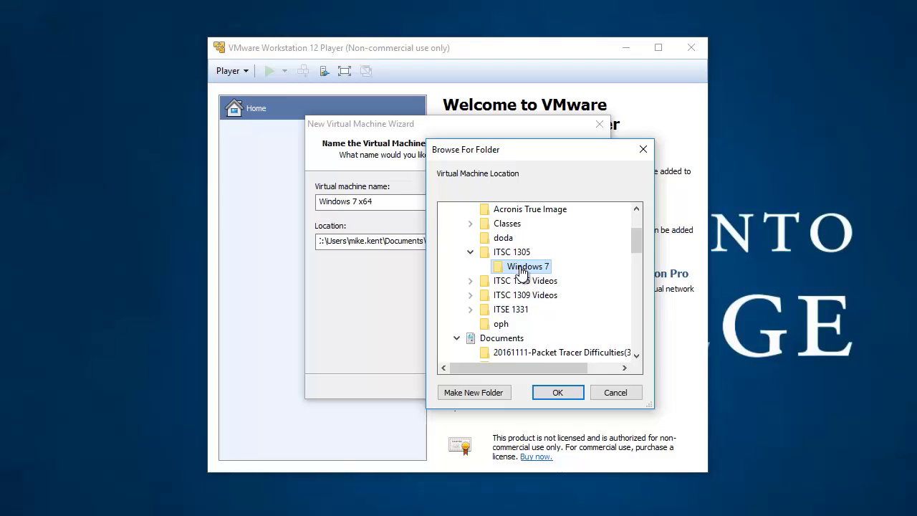
left_click(557, 393)
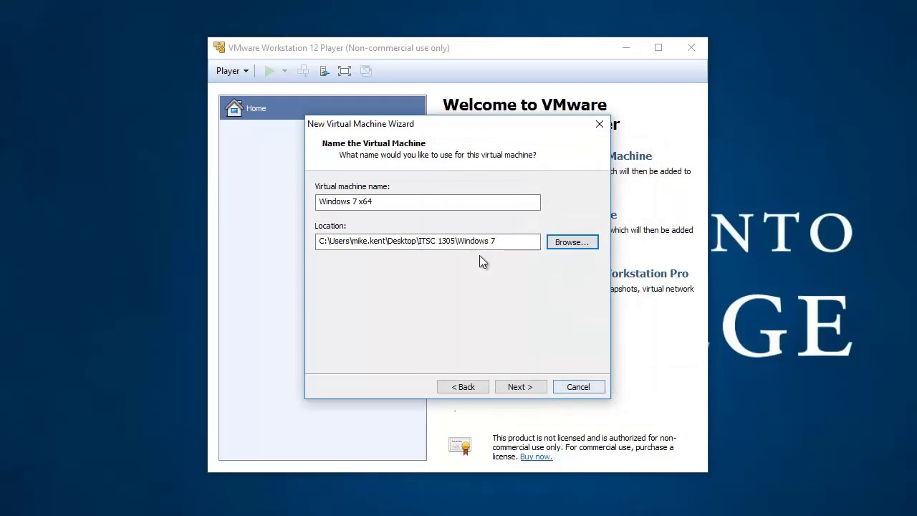
left_click(525, 390)
Set the maximum disk size to 30 GB, keeping the virtual disk split into multiple files
left_click(454, 219)
key("BackSpace")
type("30.0")
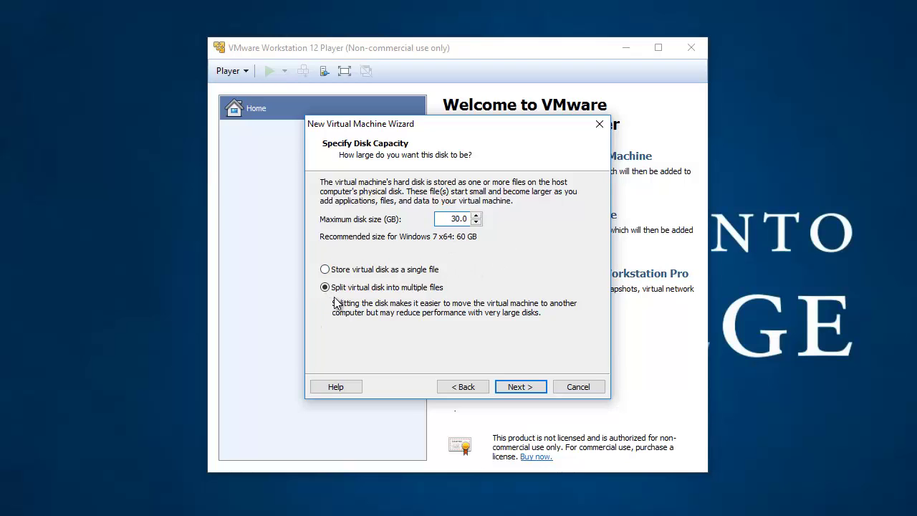
left_click(525, 389)
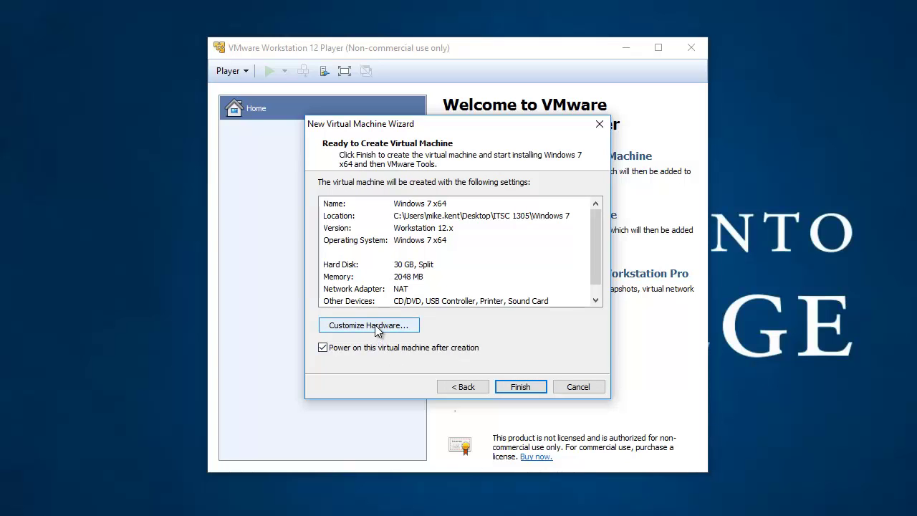
Review the processor and memory allocation in the new virtual machine's hardware settings
left_click(379, 332)
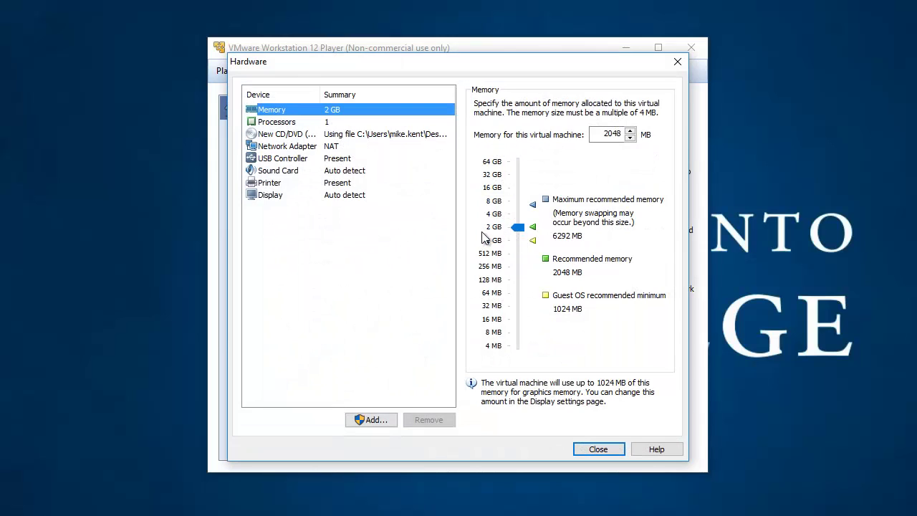
left_click(273, 123)
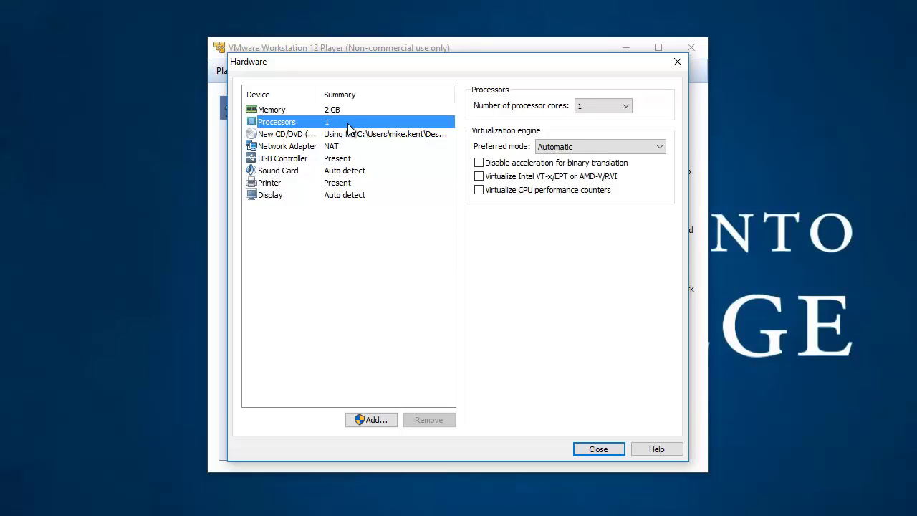
left_click(273, 112)
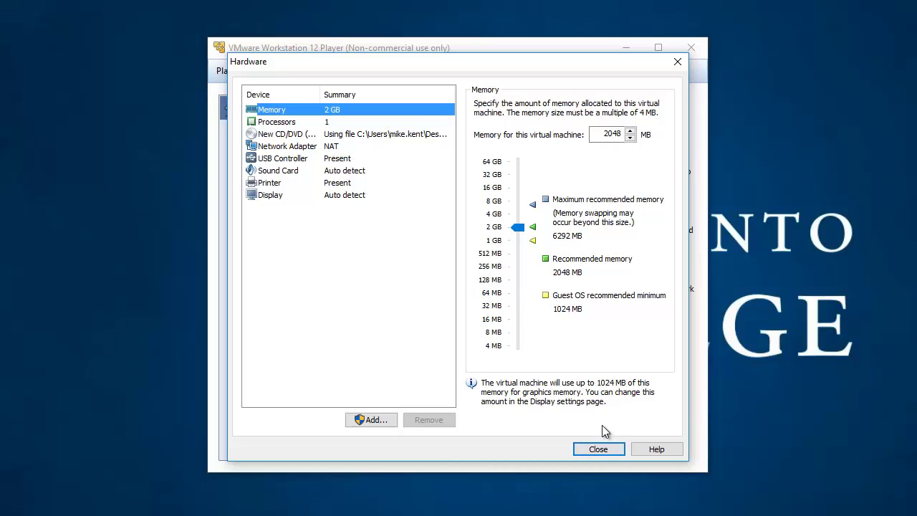
left_click(599, 450)
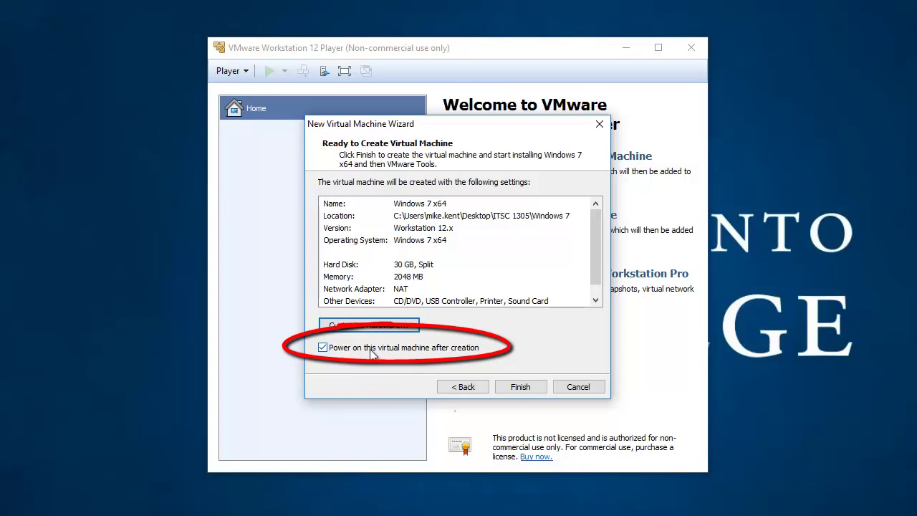
Turn off powering on the virtual machine after creation and finish creating it
left_click(323, 347)
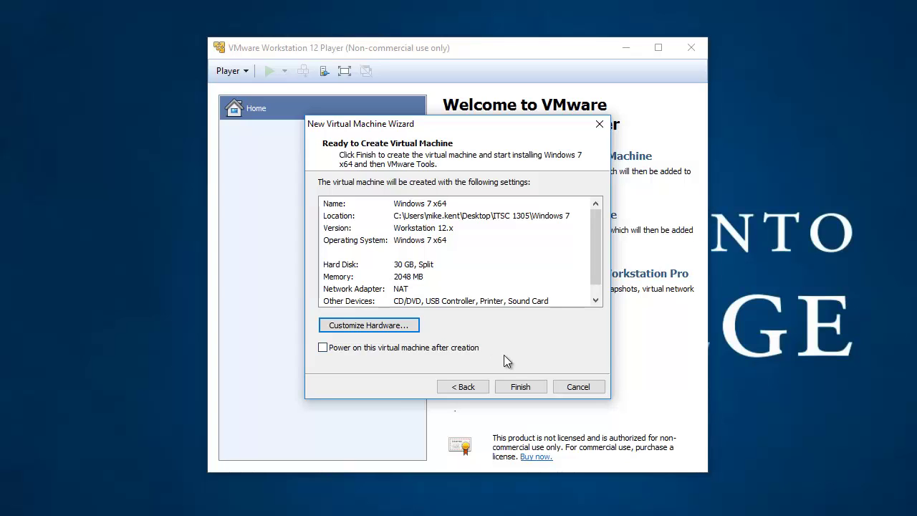
left_click(525, 387)
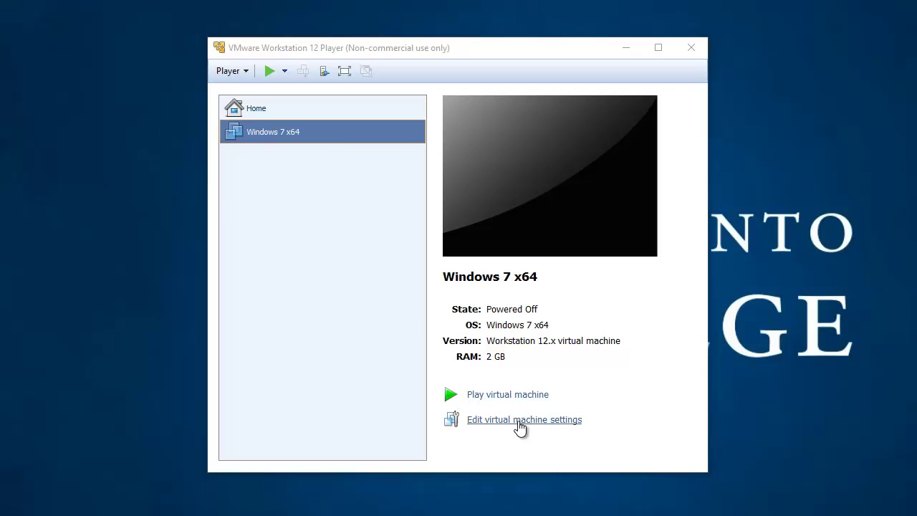
Remove the floppy drive from the Windows 7 x64 virtual machine's hardware settings
left_click(519, 421)
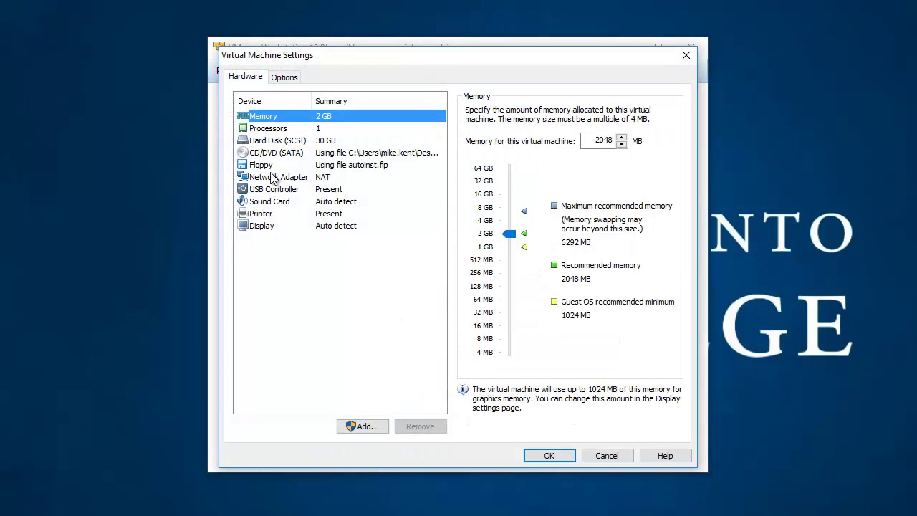
left_click(266, 166)
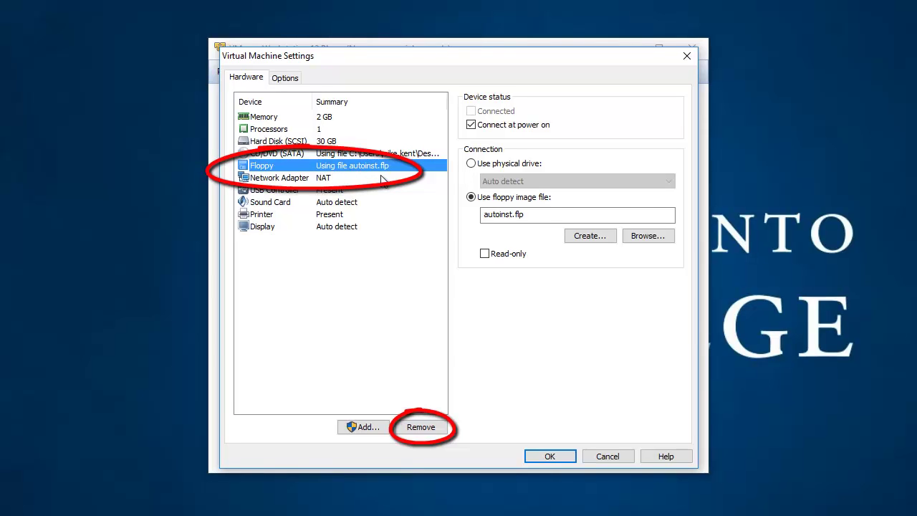
left_click(423, 427)
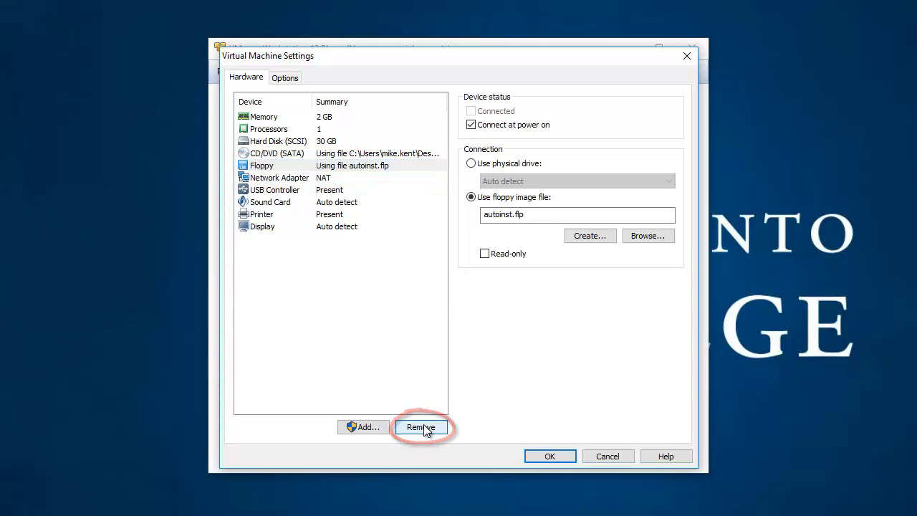
left_click(550, 457)
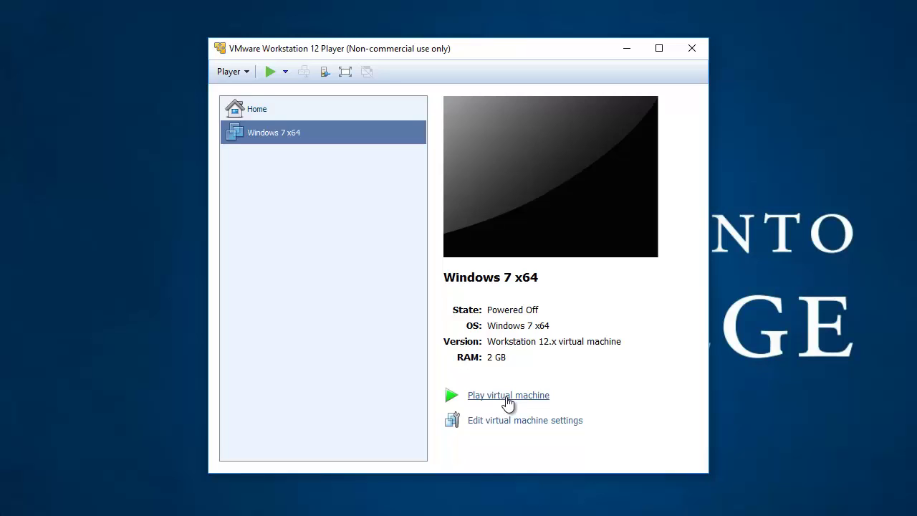
Power on the Windows 7 x64 virtual machine, dismissing the removable devices hint and postponing the VMware Tools download
left_click(507, 398)
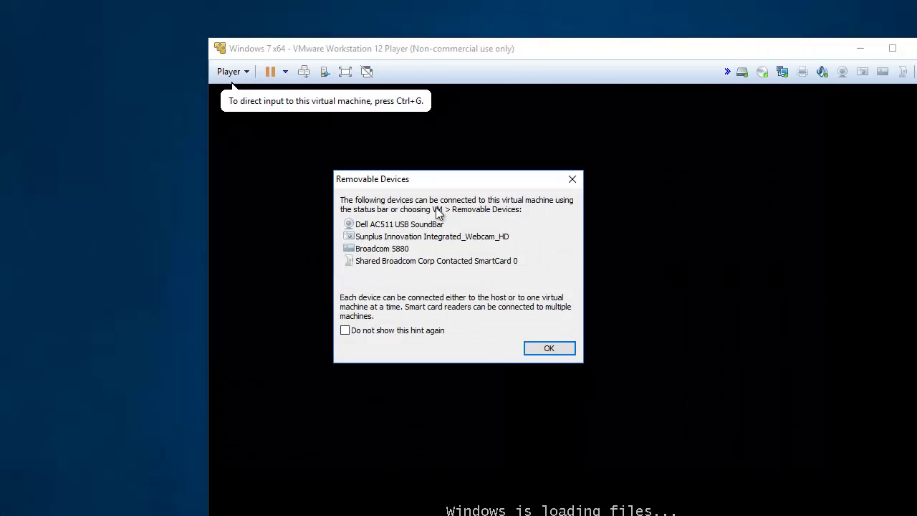
left_click(548, 348)
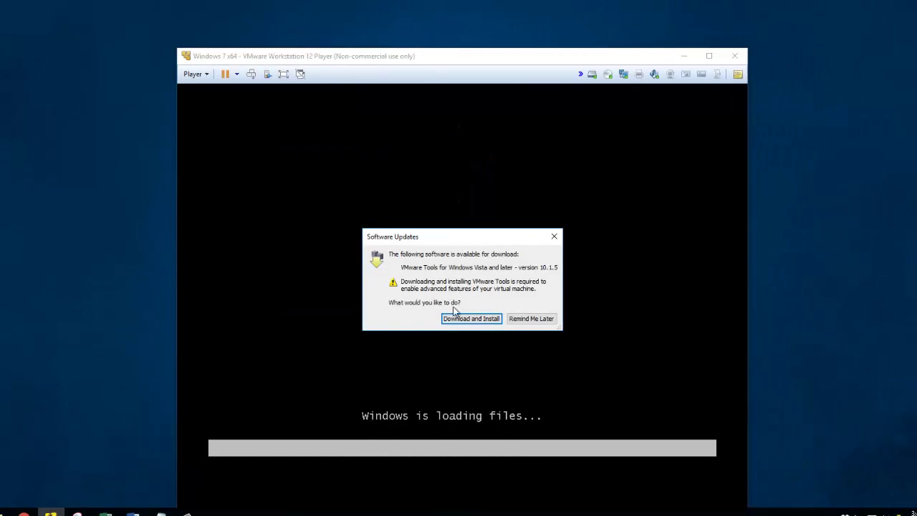
left_click_drag(443, 239, 397, 198)
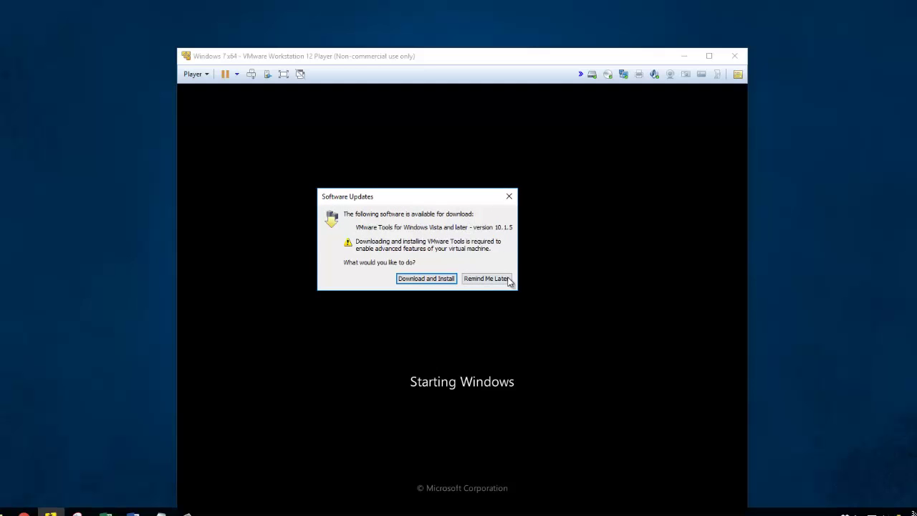
left_click(484, 278)
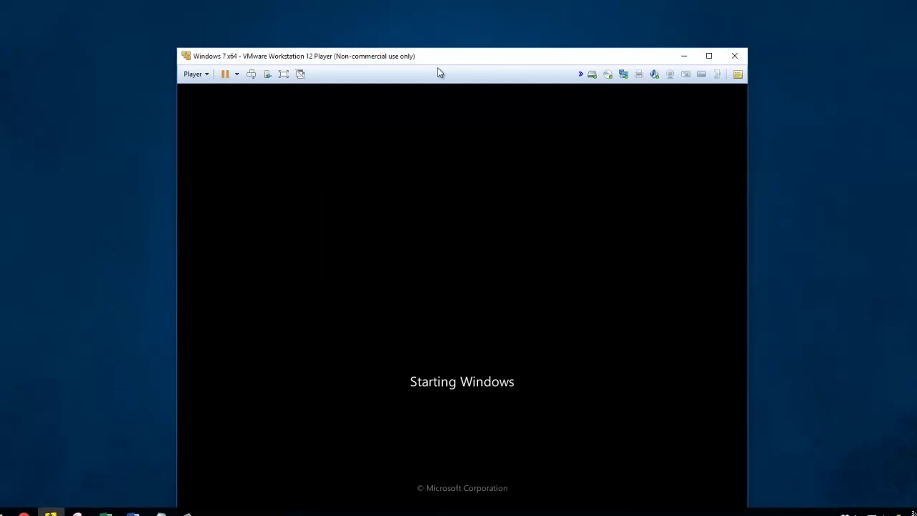
Begin the Windows 7 installation with English, English (United States) format and US keyboard
left_click_drag(433, 59, 424, 11)
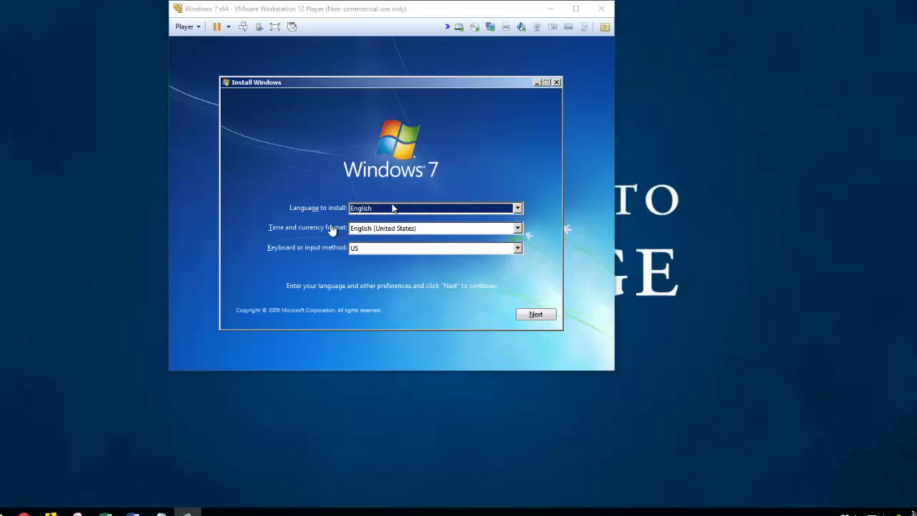
left_click(322, 172)
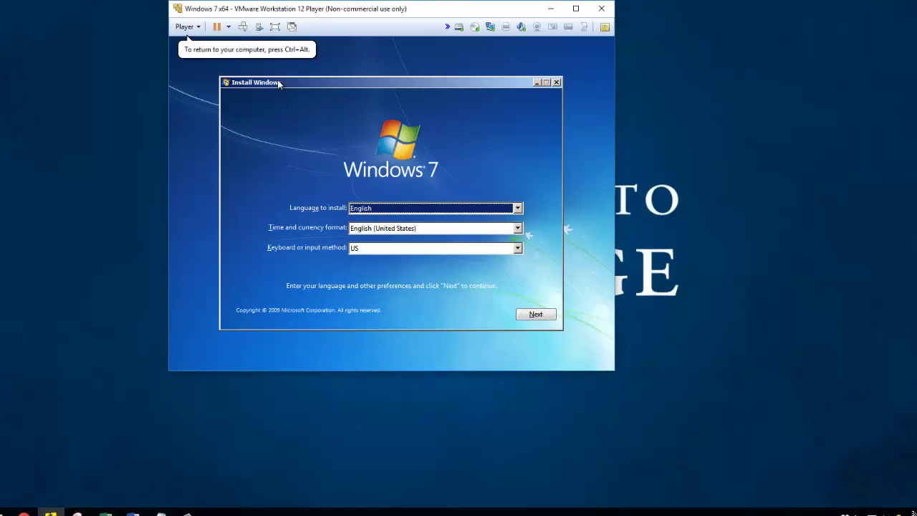
left_click(531, 315)
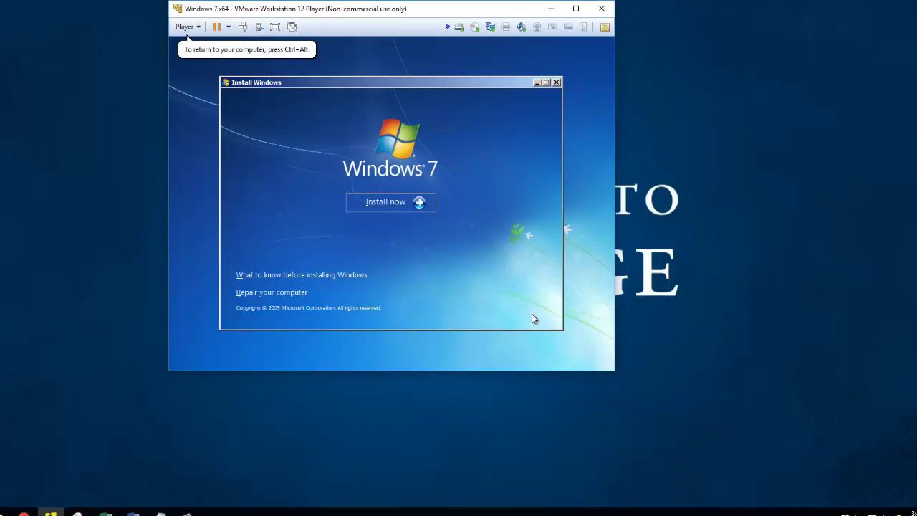
left_click(380, 203)
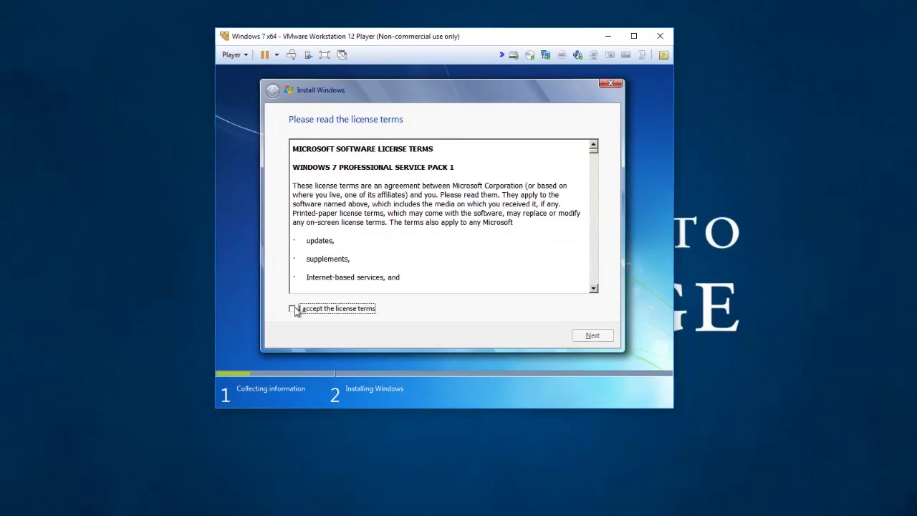
Accept the license terms and run a custom Windows installation on Disk 0 Unallocated Space, restarting the virtual machine when required
left_click(293, 309)
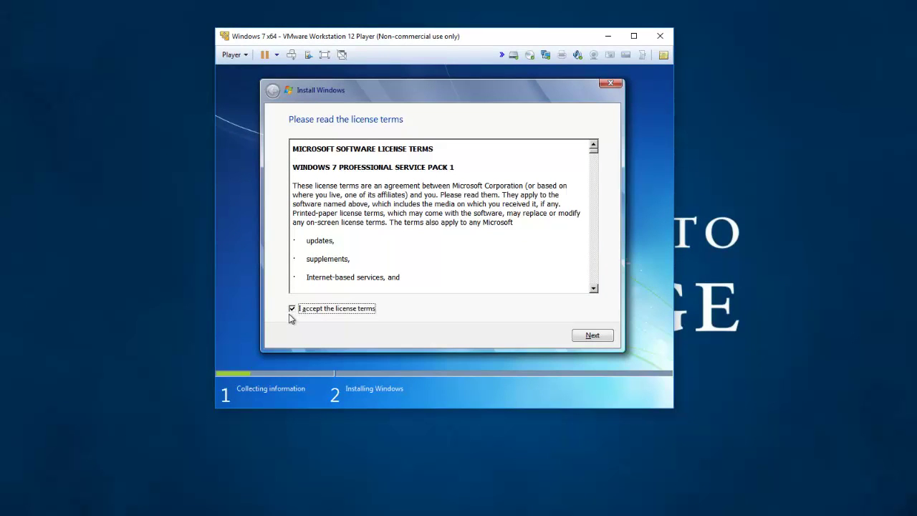
left_click(593, 337)
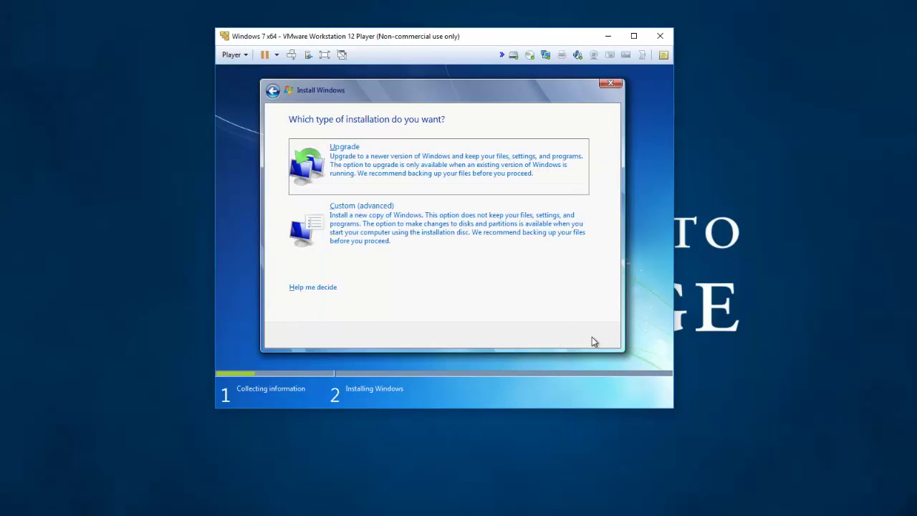
left_click(382, 227)
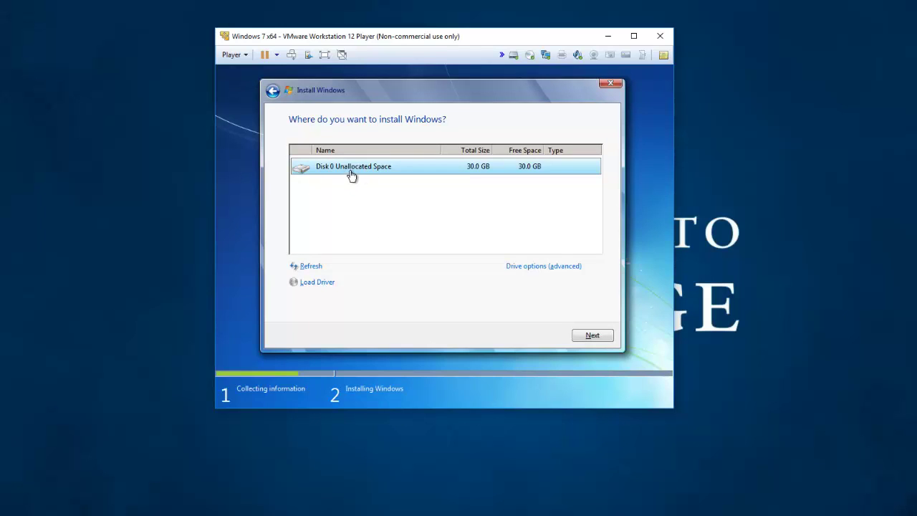
left_click(594, 336)
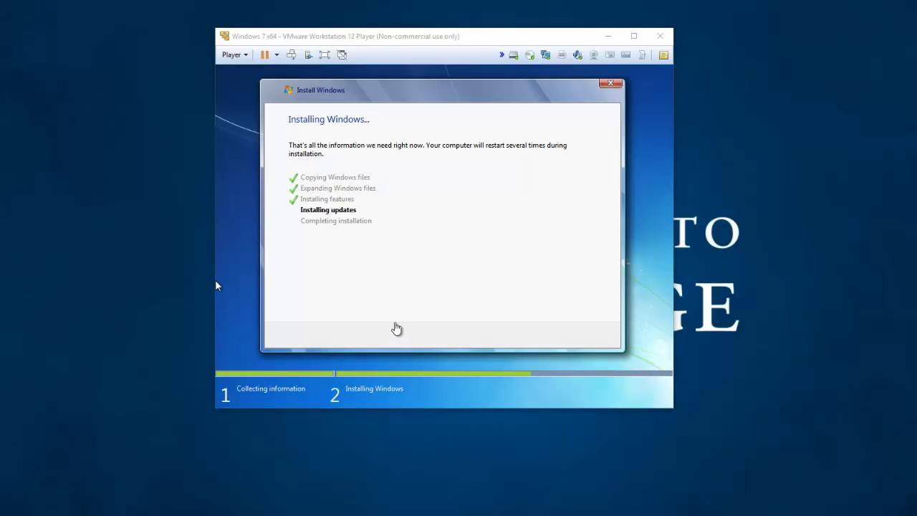
left_click(217, 285)
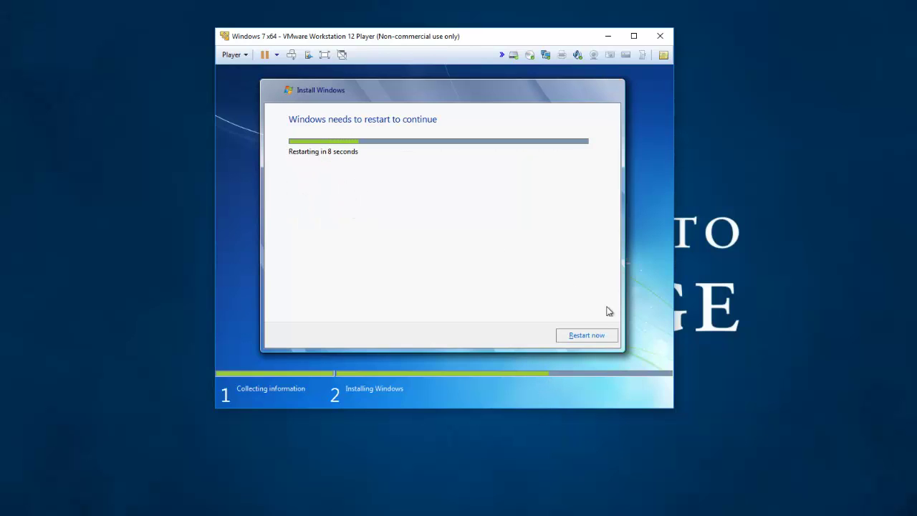
left_click(584, 335)
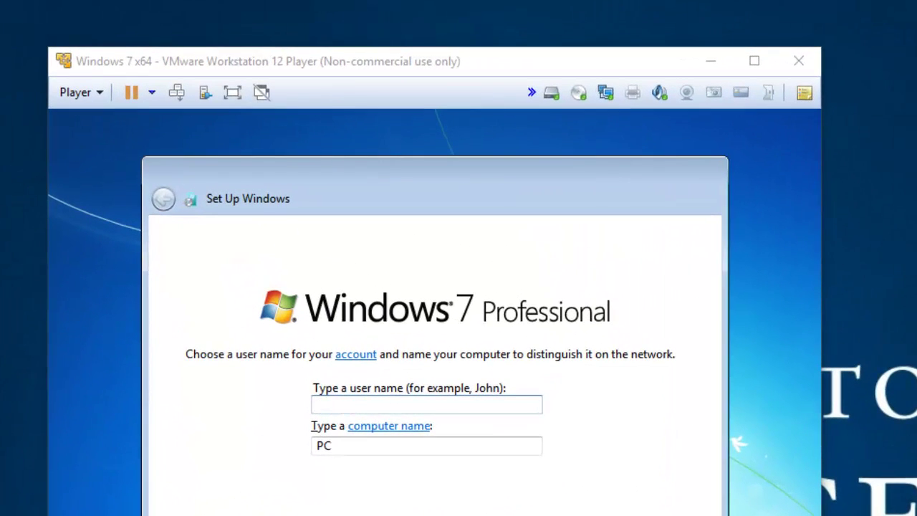
Enter the user name for the Windows account and accept the suggested computer name
type("Bubba")
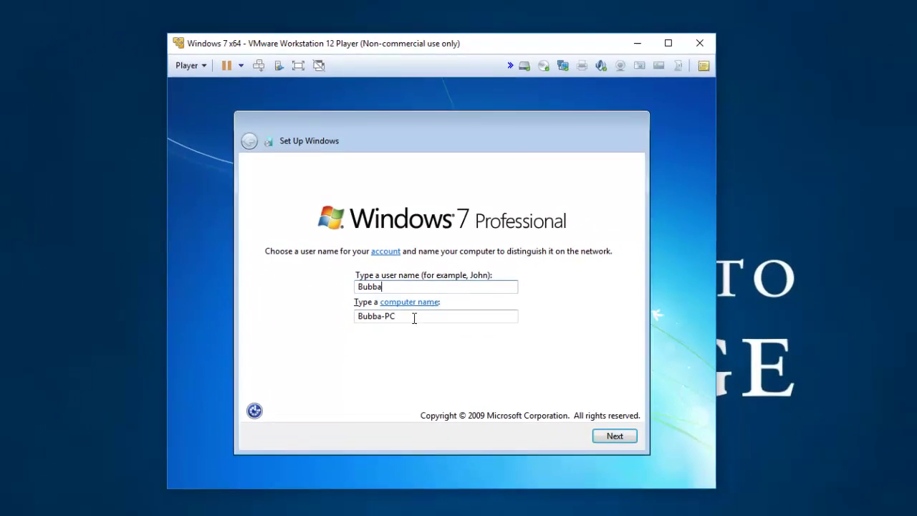
double_click(395, 448)
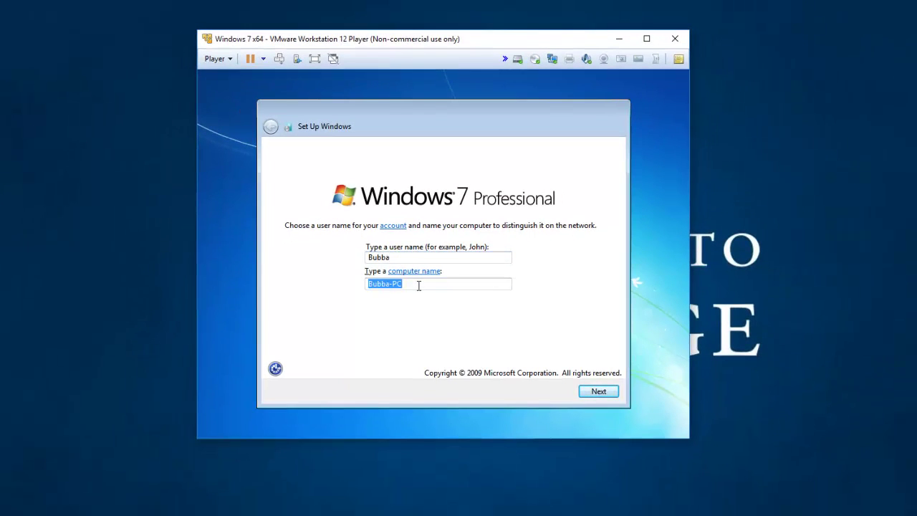
left_click(418, 285)
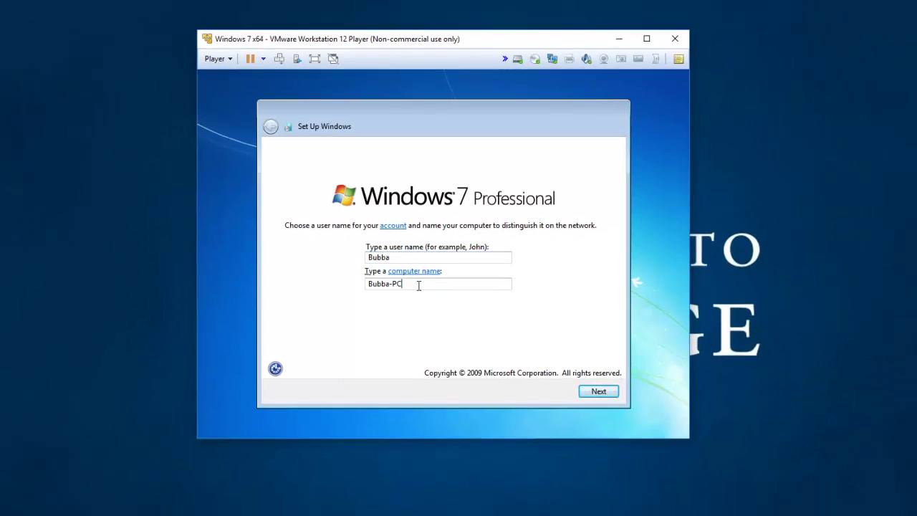
left_click(599, 392)
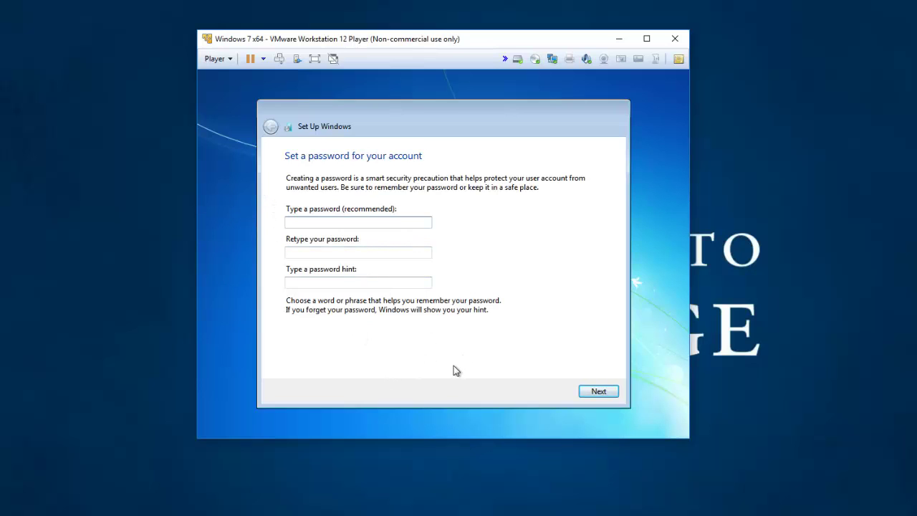
Continue setup with the account password and product key left blank, and use the recommended update settings
left_click(595, 394)
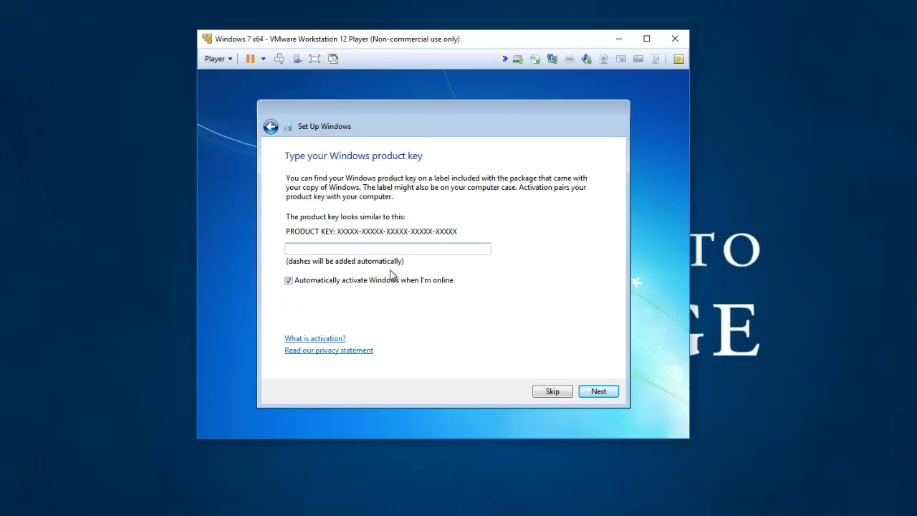
left_click(600, 392)
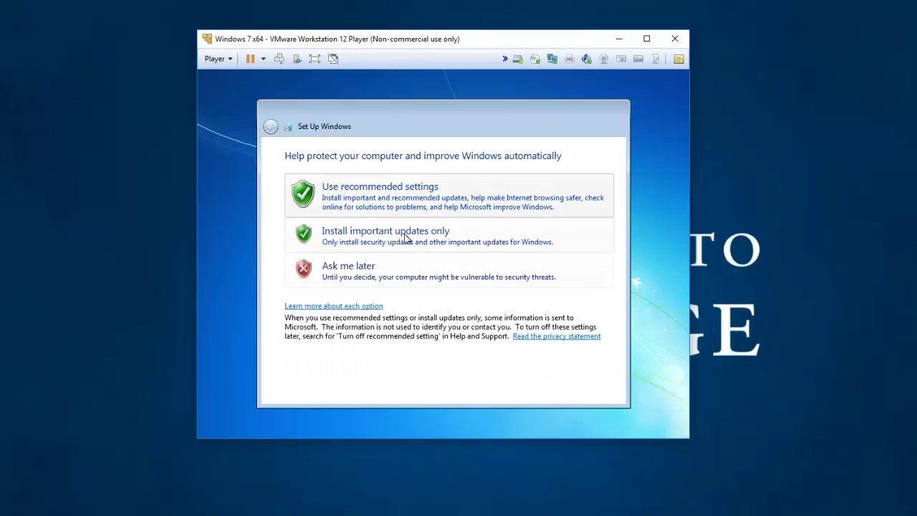
left_click(367, 188)
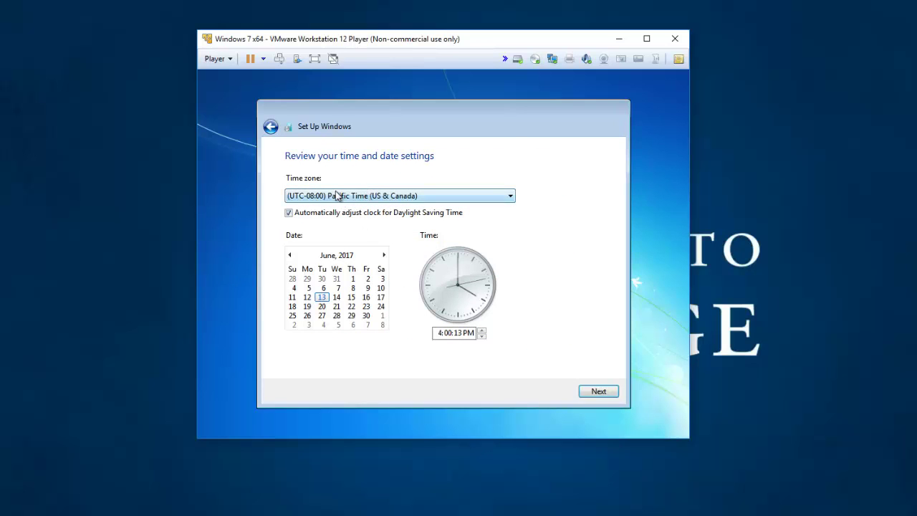
Set the time zone to (UTC-06:00) Central Time (US & Canada) and choose Home network as the location
left_click(341, 196)
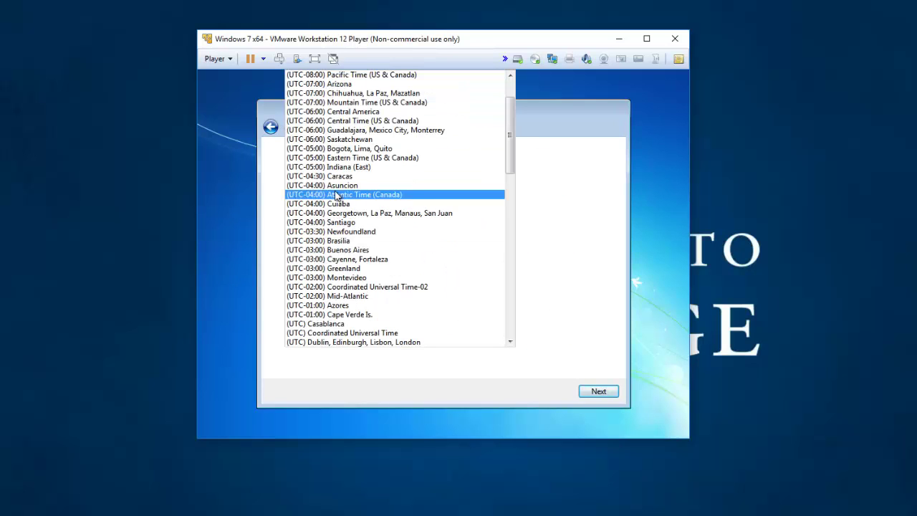
left_click(414, 121)
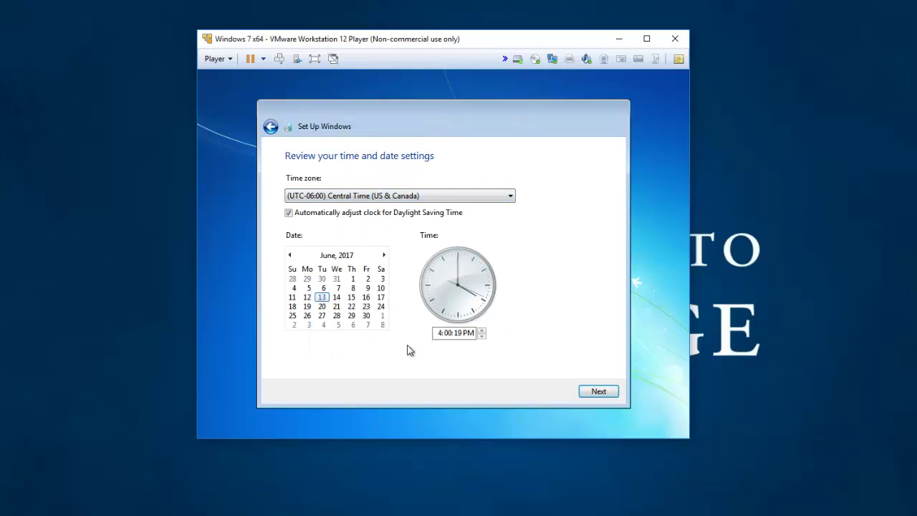
left_click(594, 392)
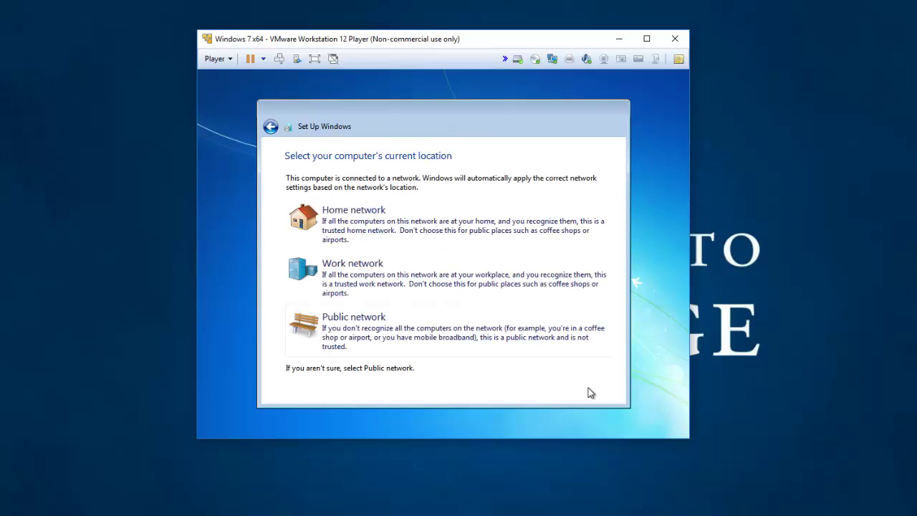
left_click(335, 227)
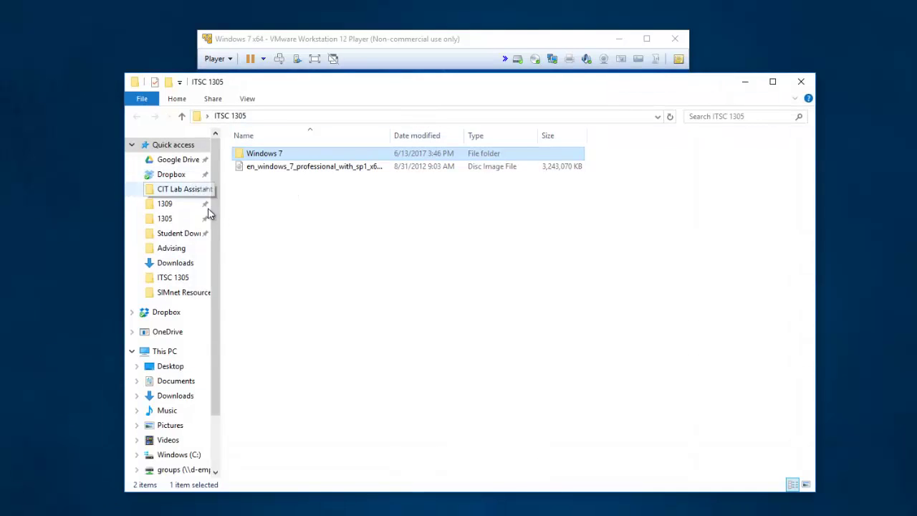
Examine the virtual machine files in the Windows 7 subfolder of the desktop's ITSC 1305 folder, and return to the parent folder
left_click(176, 369)
double_click(272, 193)
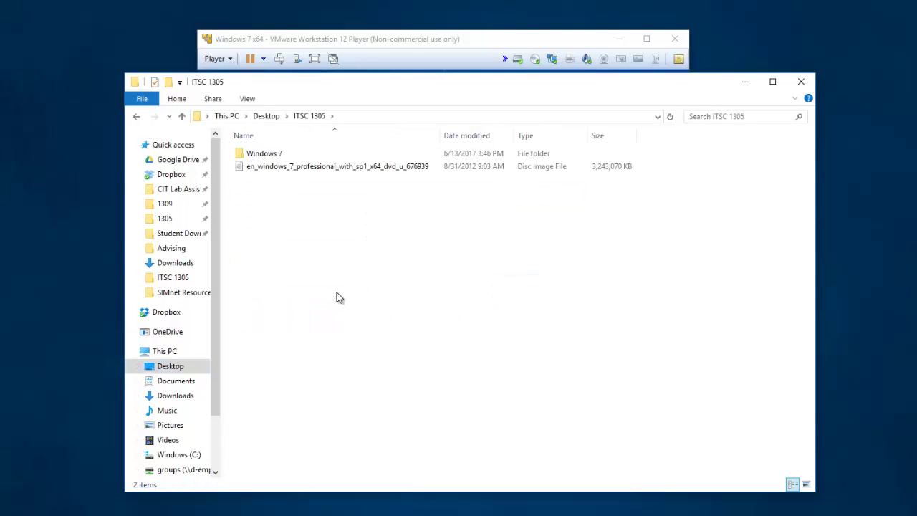
left_click(262, 155)
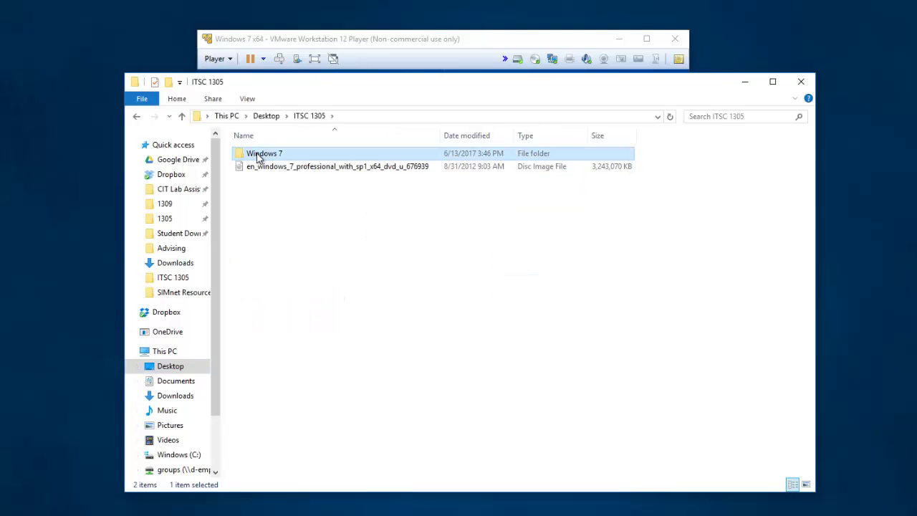
double_click(264, 155)
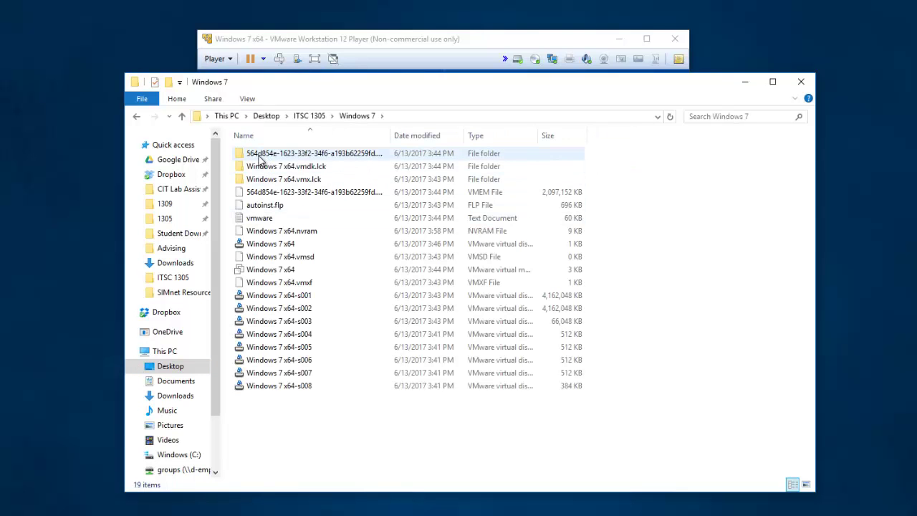
left_click(311, 116)
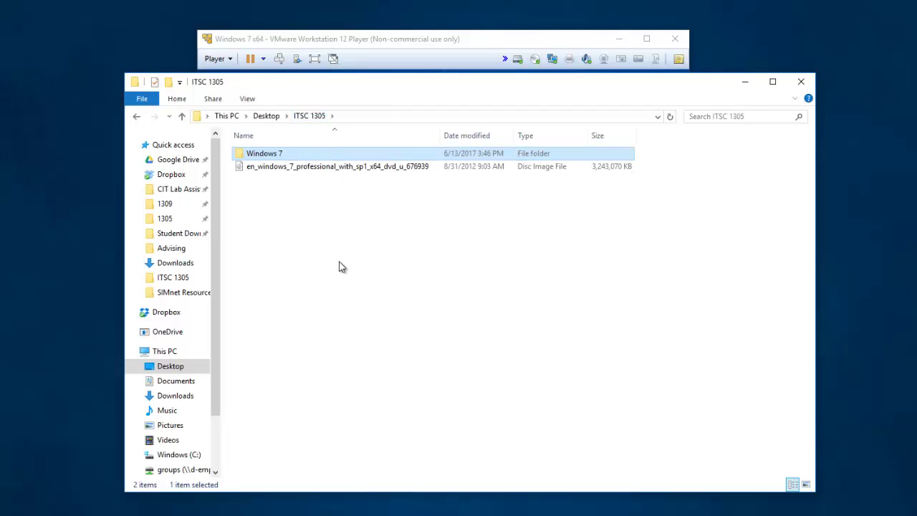
Copy the Windows 7 virtual machine folder in ITSC 1305 to the clipboard and deselect it
left_click(256, 154)
right_click(255, 153)
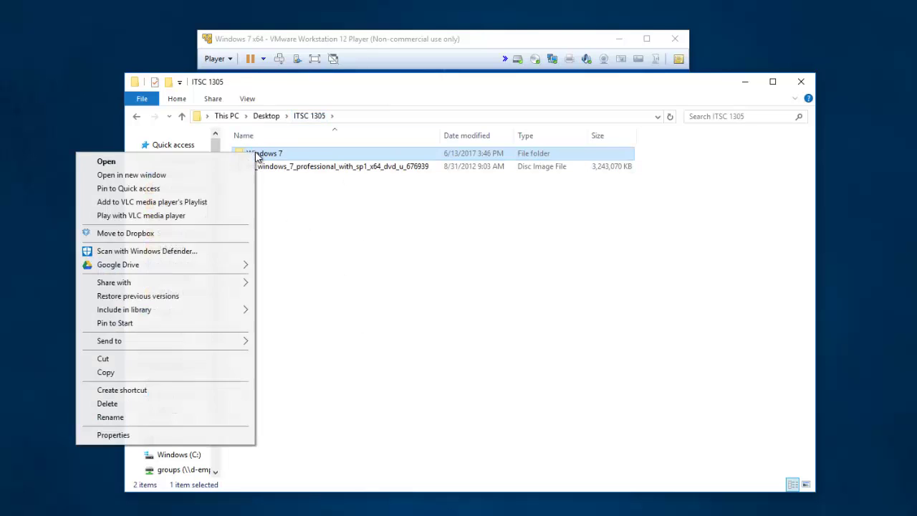
left_click(148, 375)
left_click(326, 246)
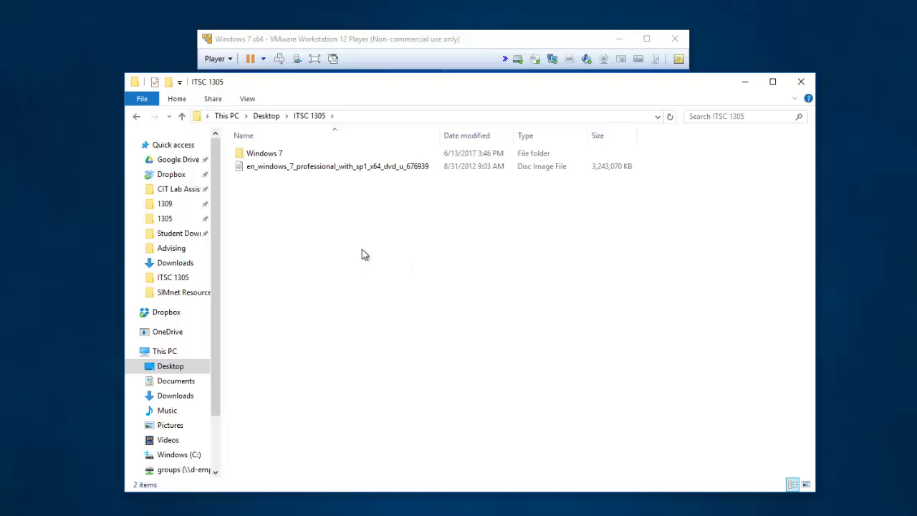
Switch back to the Windows 7 x64 virtual machine in VMware Player, minimizing the folder window and moving the Player window up
left_click(373, 43)
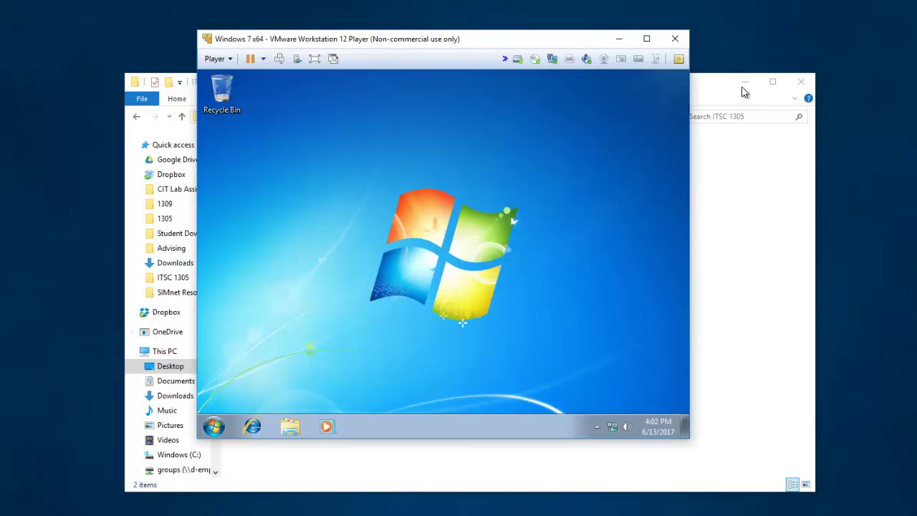
left_click(743, 84)
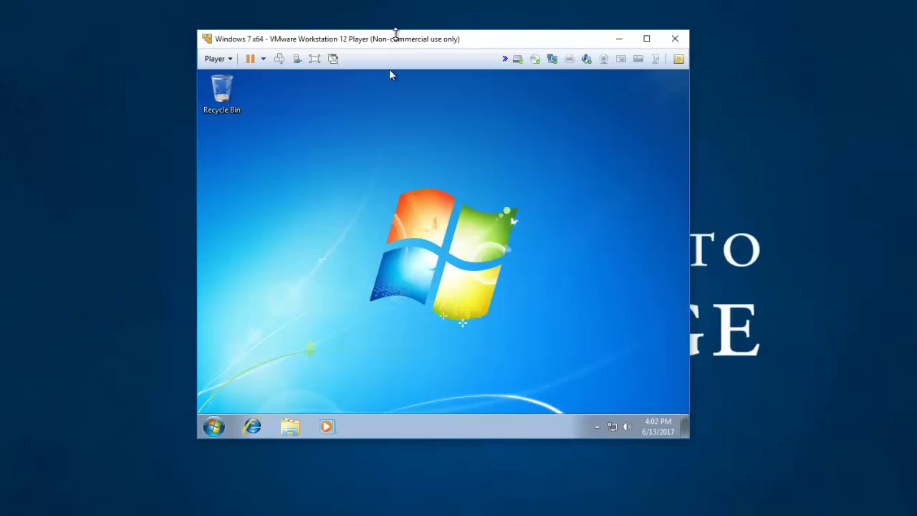
left_click_drag(400, 45, 422, 14)
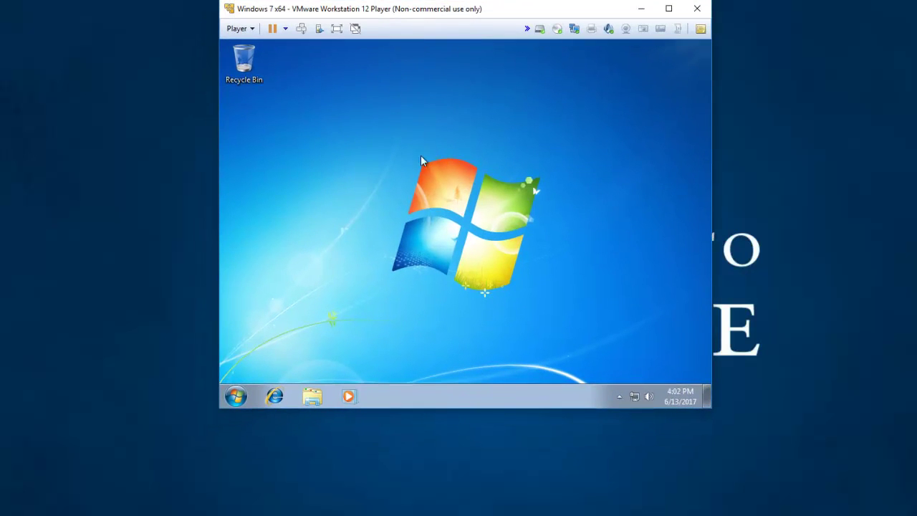
Set the virtual machine's screen resolution to 1024 × 768 and keep the new display settings
right_click(372, 171)
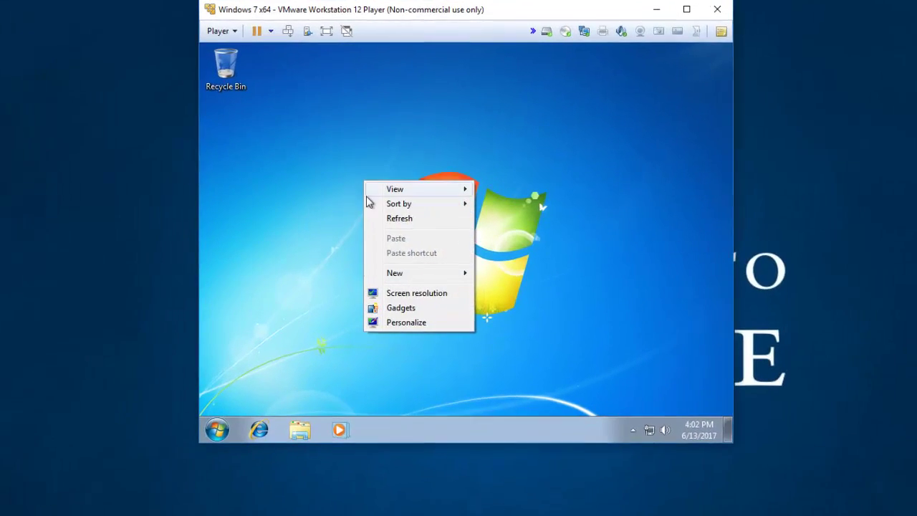
left_click(419, 270)
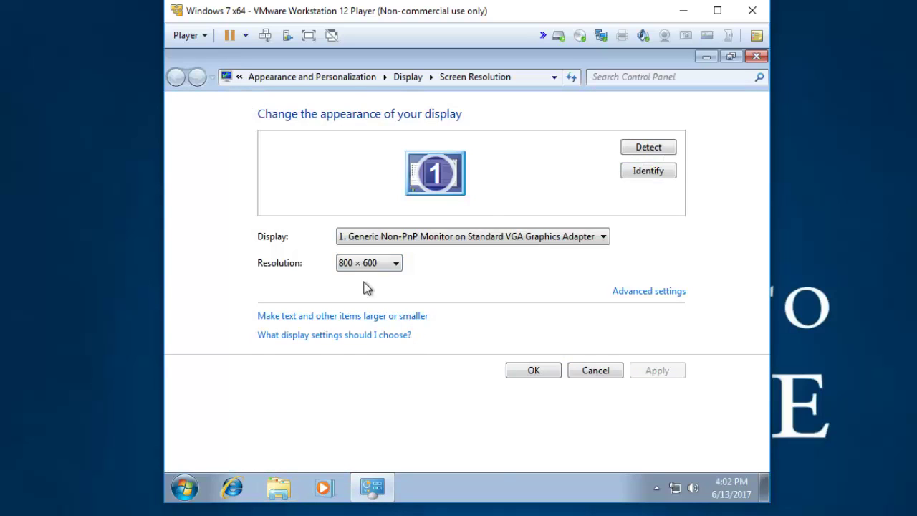
left_click(359, 262)
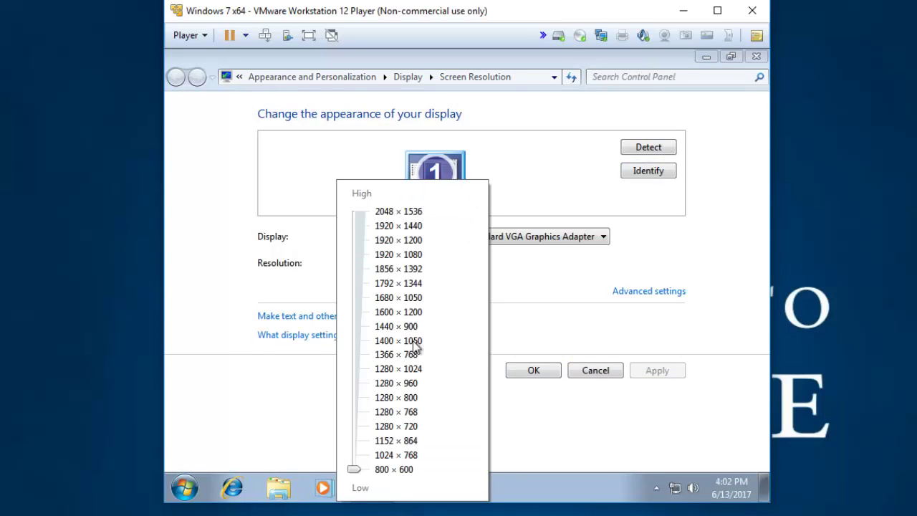
left_click(405, 457)
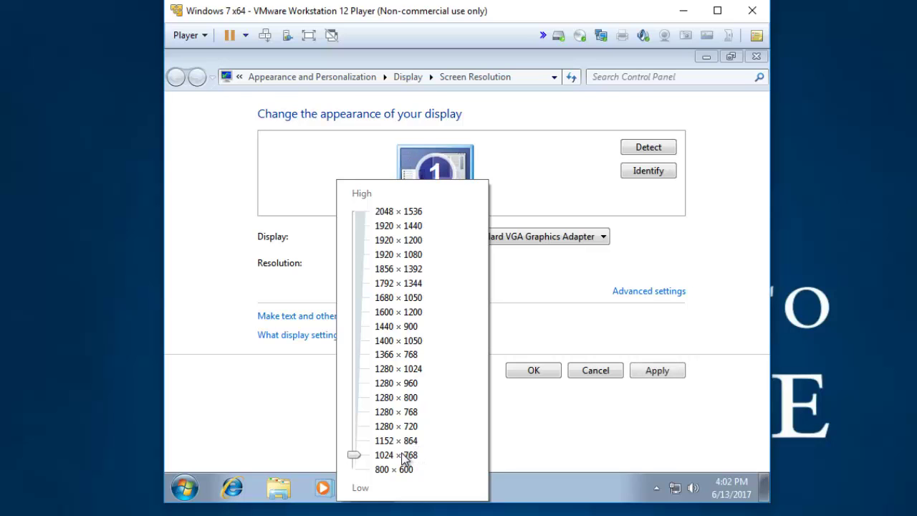
left_click(651, 374)
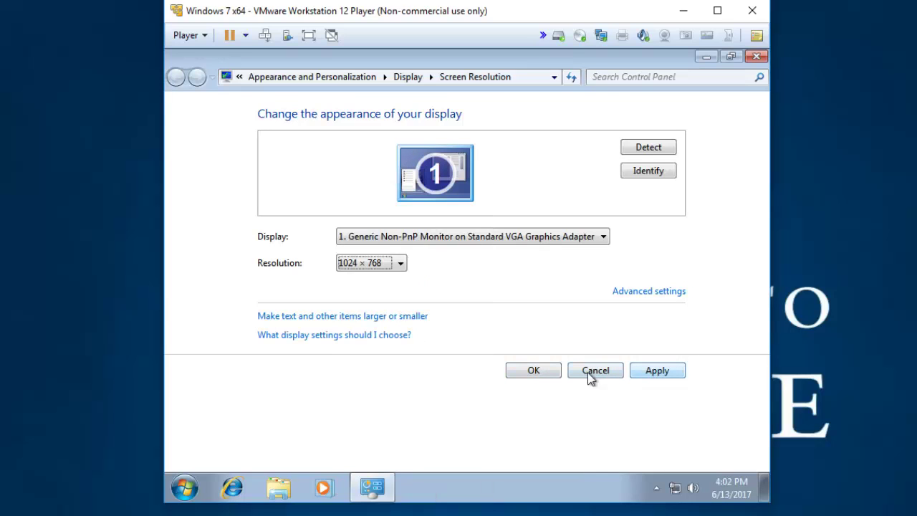
left_click(530, 372)
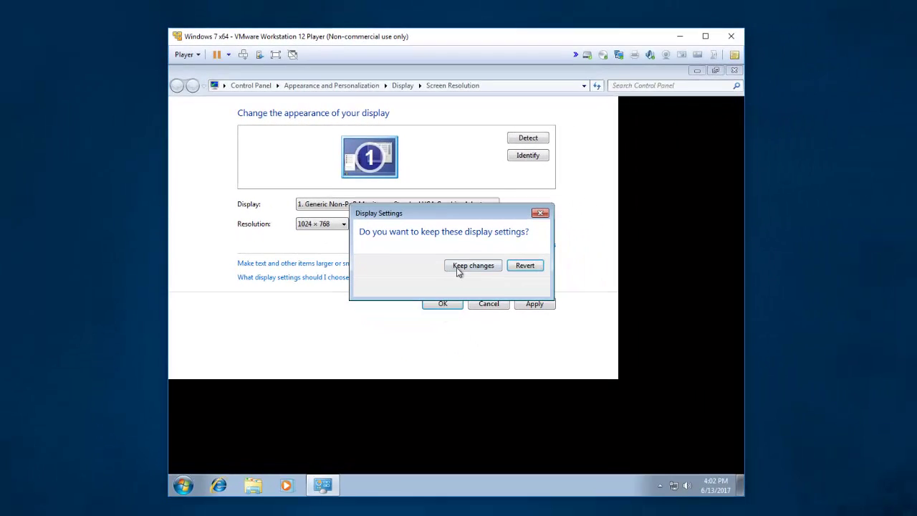
left_click(462, 271)
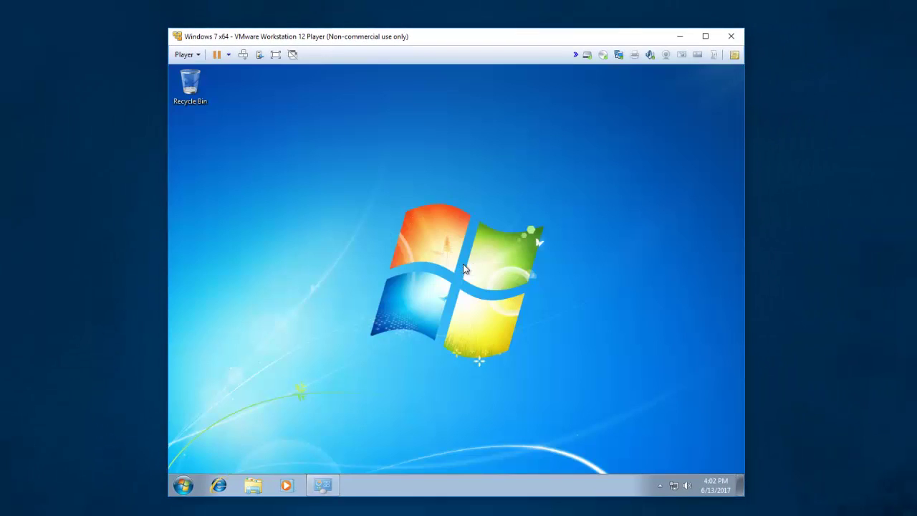
Search the guest for "device", inspect the Base System Device under Other devices in Device Manager, and close it
left_click_drag(423, 37, 343, 16)
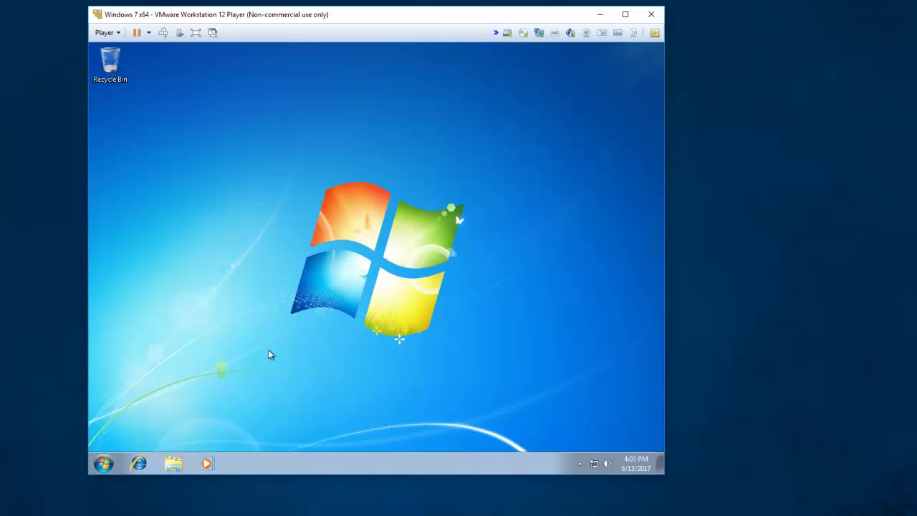
left_click(104, 463)
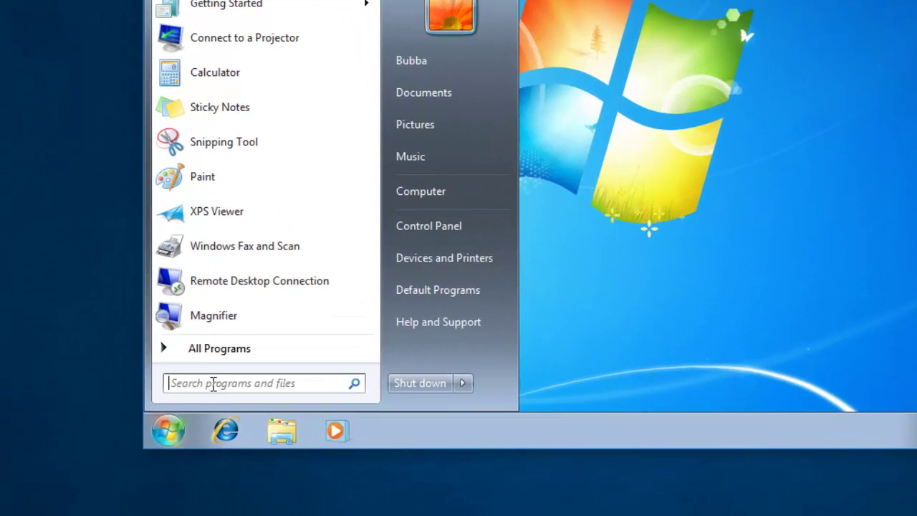
type("device")
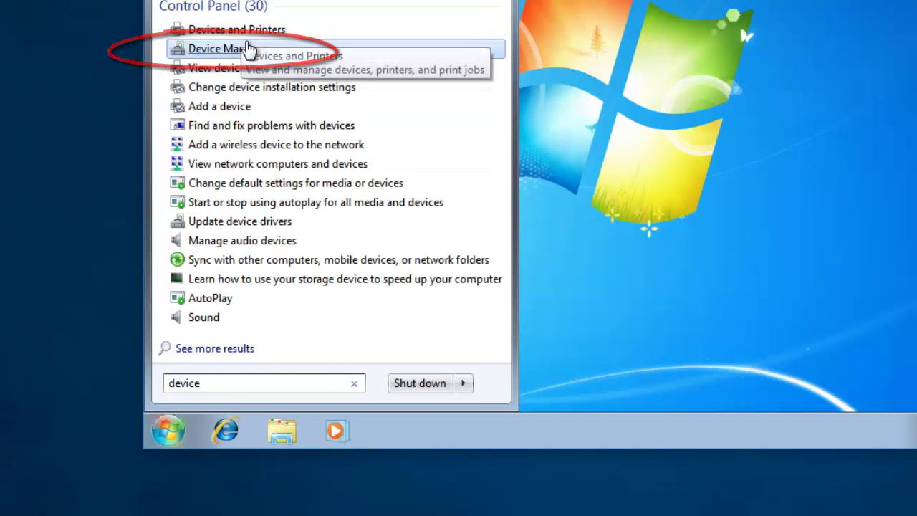
left_click(247, 50)
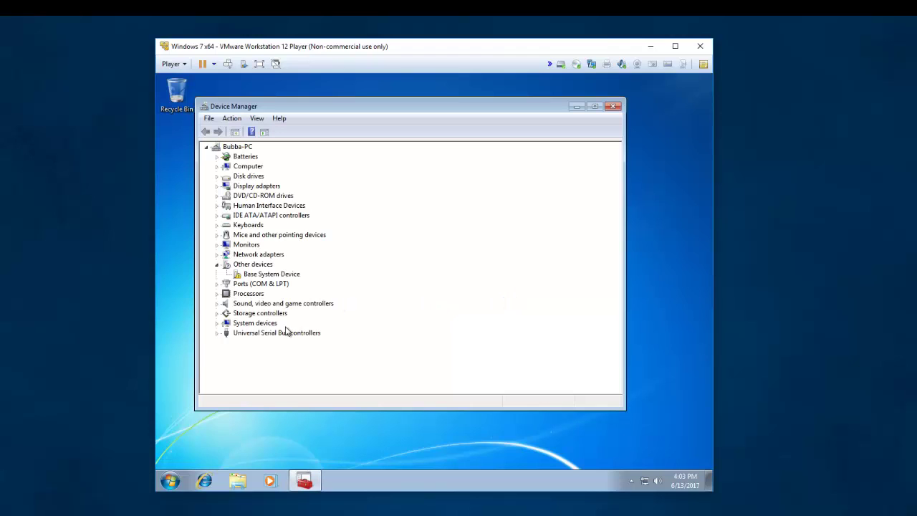
left_click(256, 277)
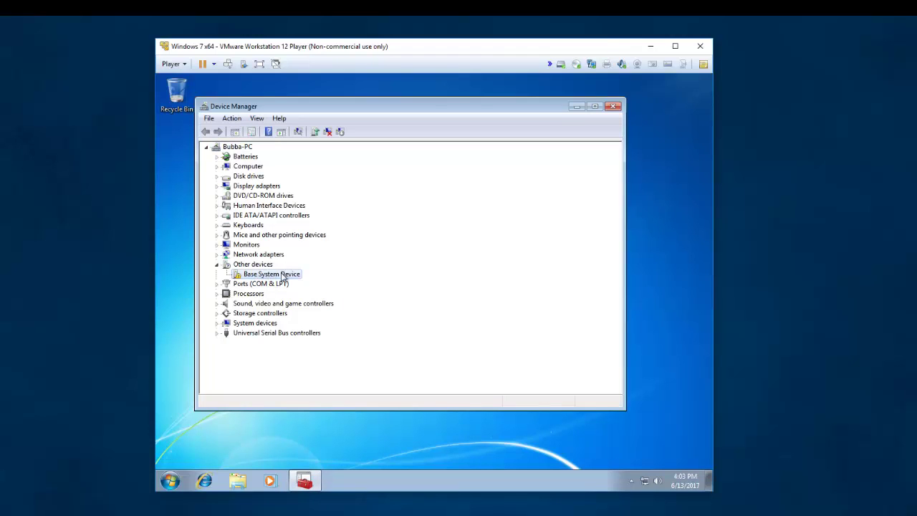
left_click(614, 107)
Start a Windows Update check from the guest's System and Security settings and minimize the update window
left_click(163, 484)
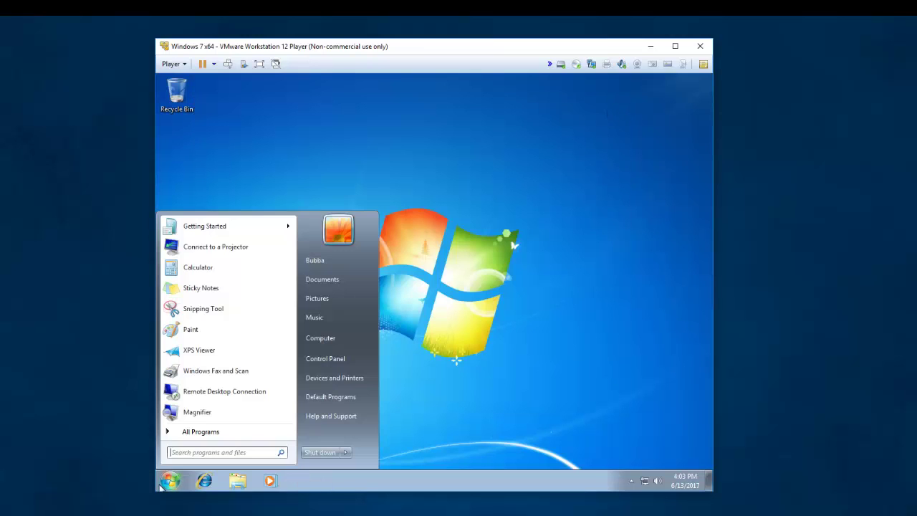
left_click(326, 358)
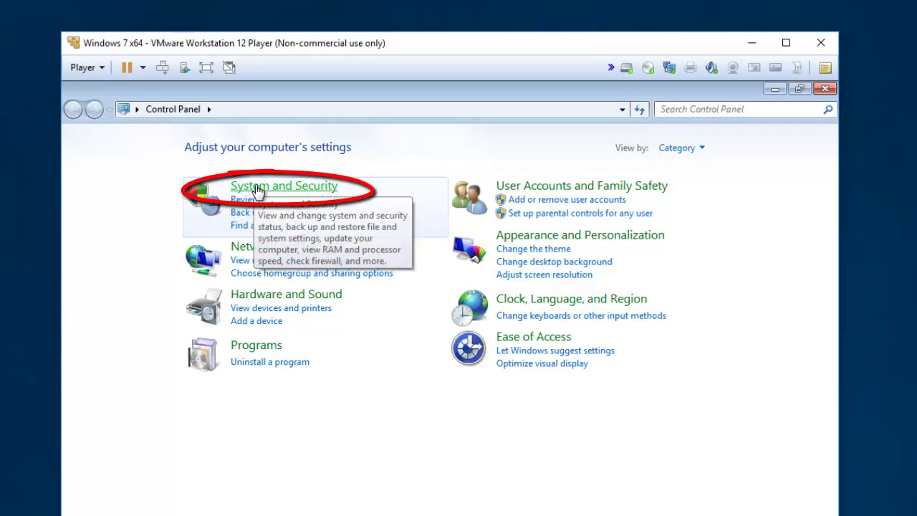
left_click(257, 187)
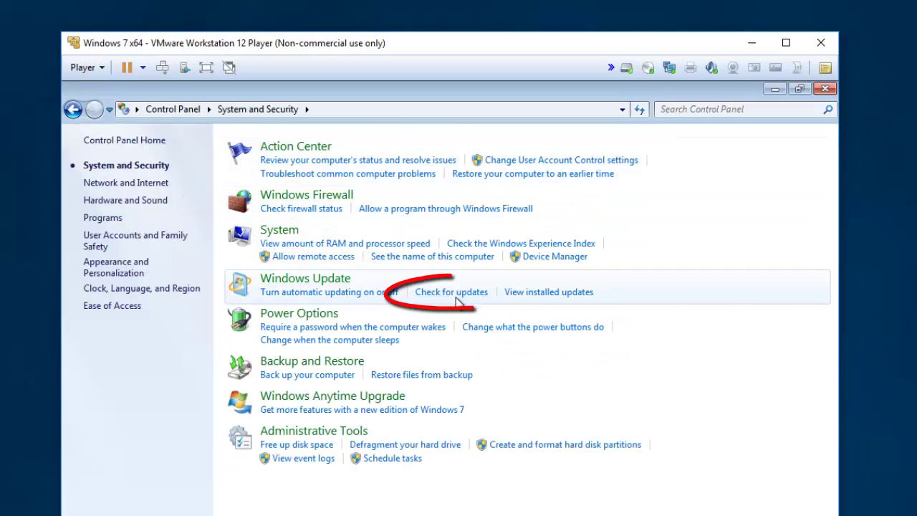
left_click(456, 293)
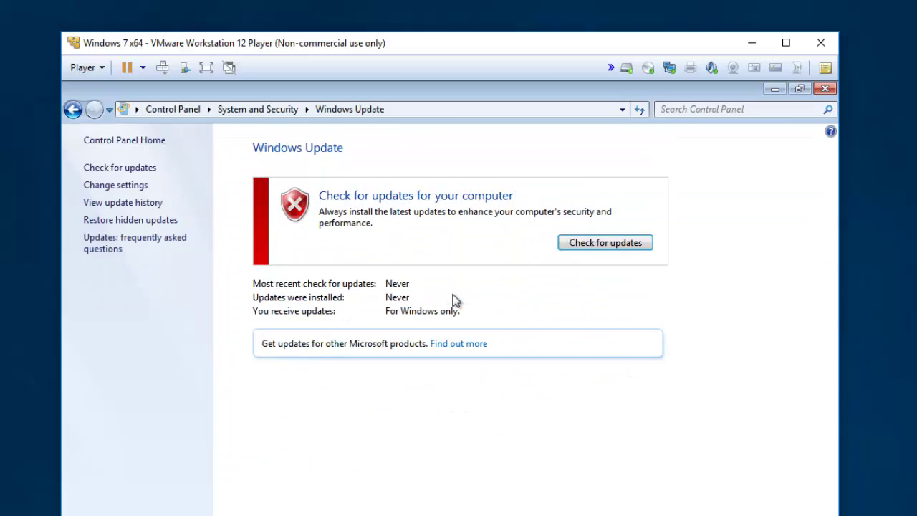
left_click(578, 242)
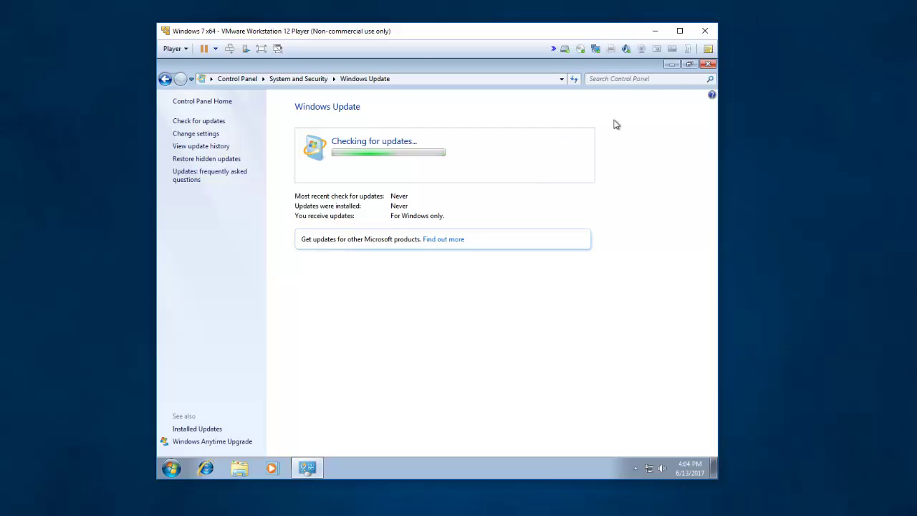
left_click(670, 66)
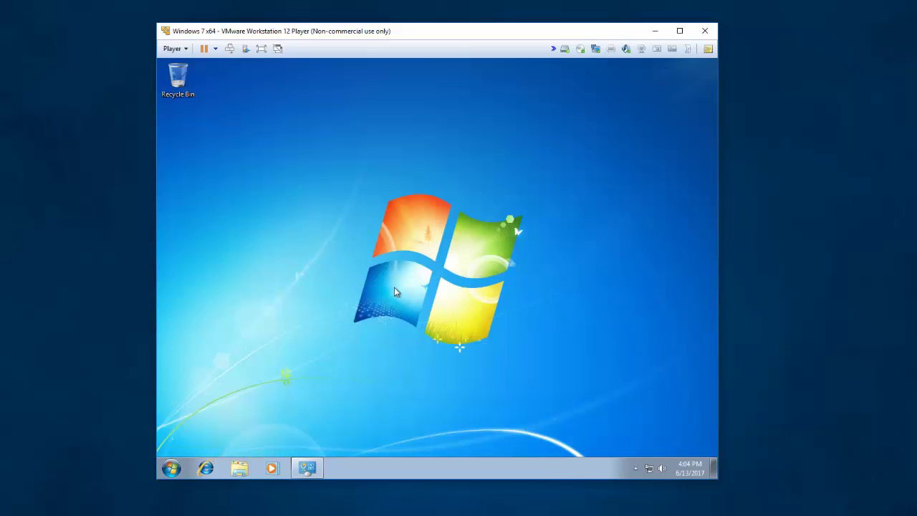
Examine the properties of Local Disk (C:) in the guest's Computer view, and close them without changes
left_click(241, 468)
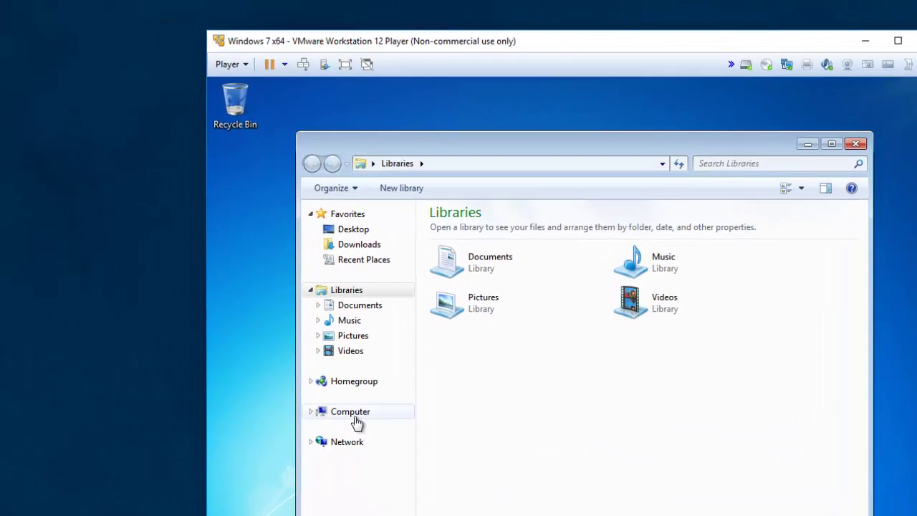
left_click(332, 382)
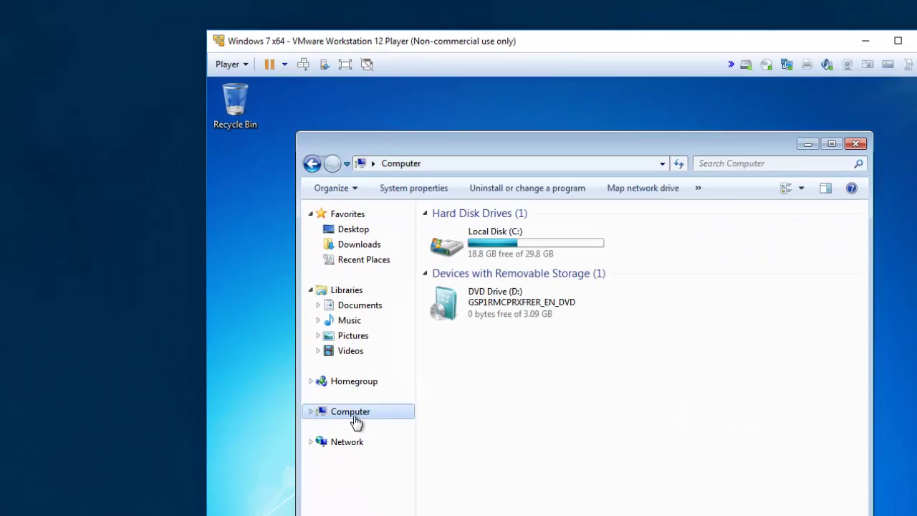
right_click(493, 247)
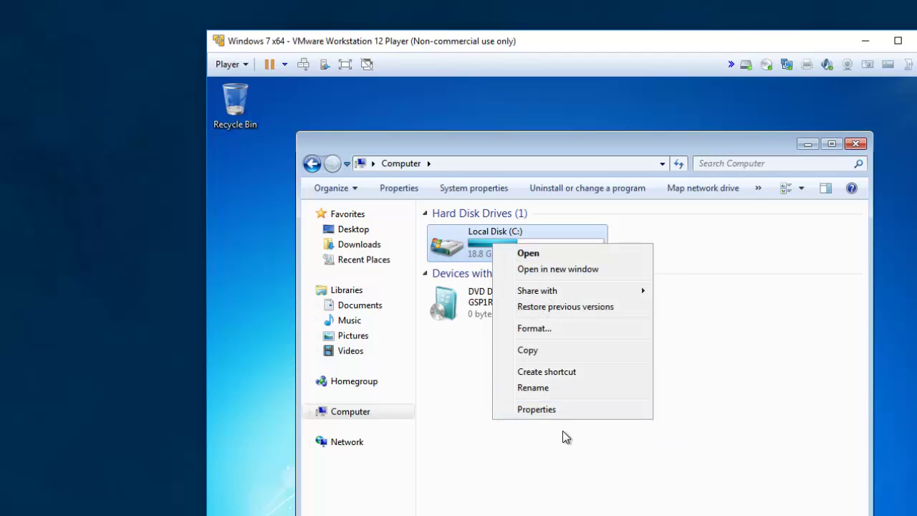
left_click(545, 411)
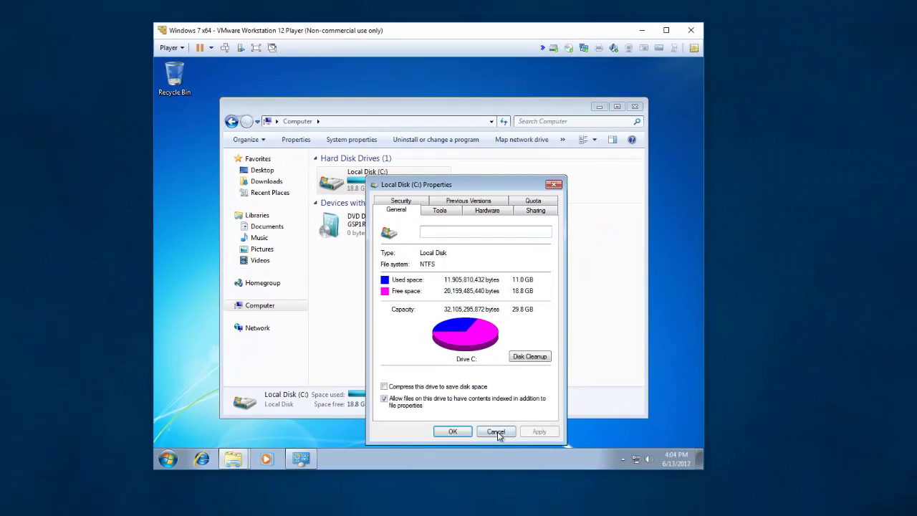
left_click(496, 432)
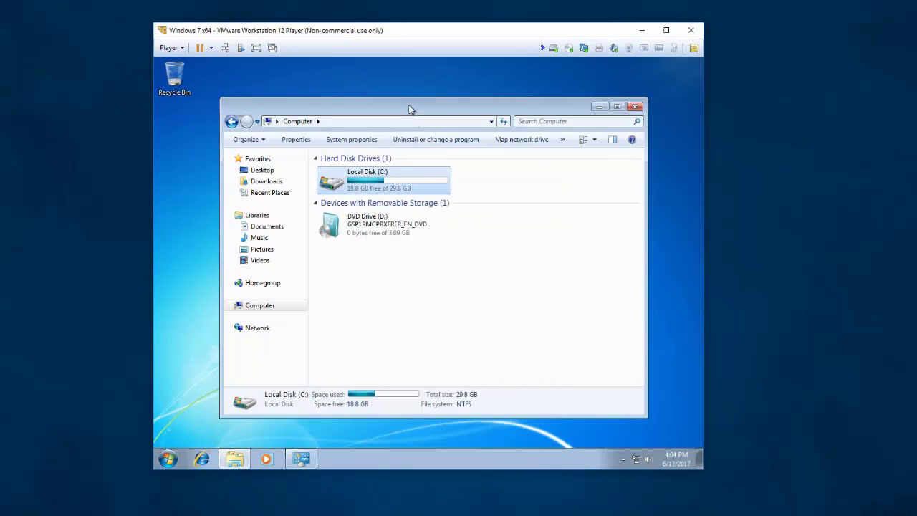
left_click_drag(413, 108, 413, 93)
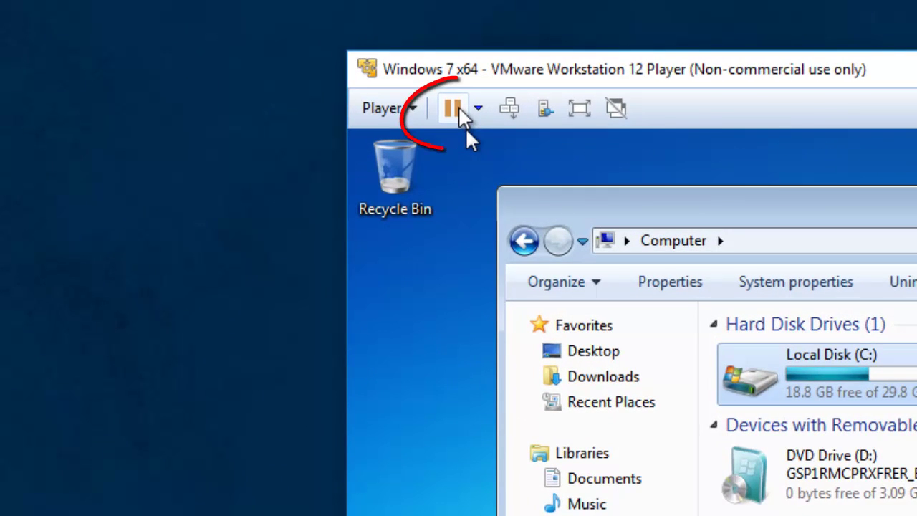
Review the Player's guest power options and the guest's own shutdown option, dismissing both without choosing anything
left_click(482, 111)
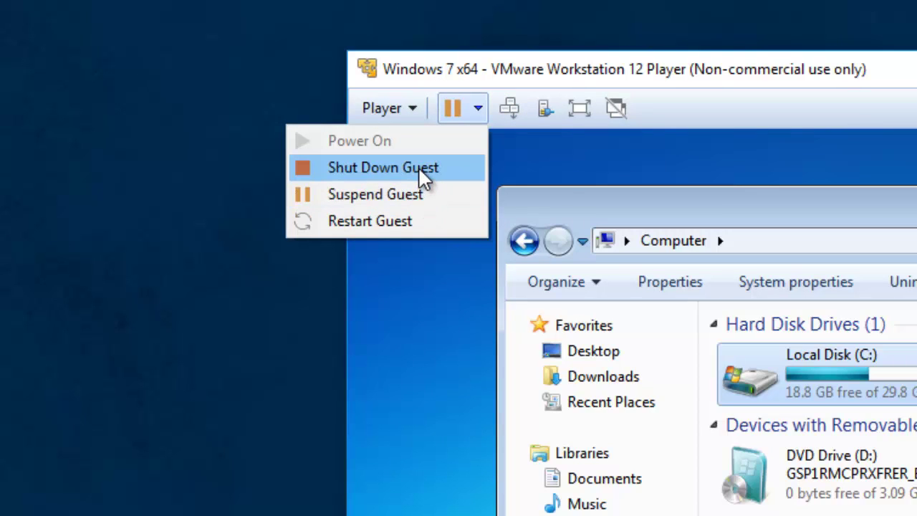
left_click(629, 154)
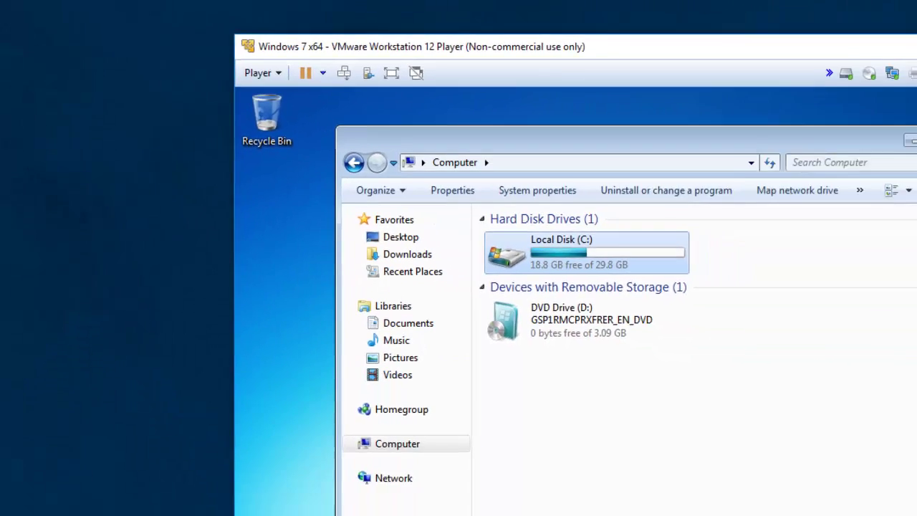
left_click(174, 476)
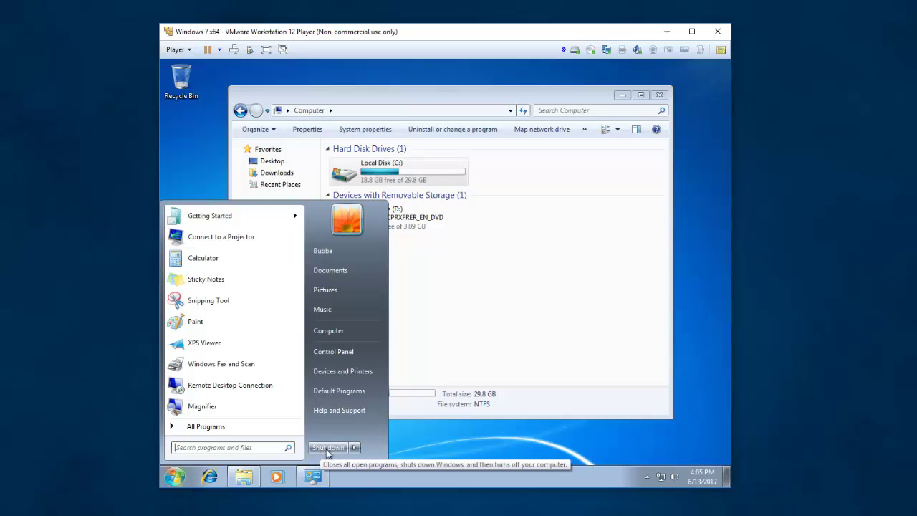
left_click(458, 447)
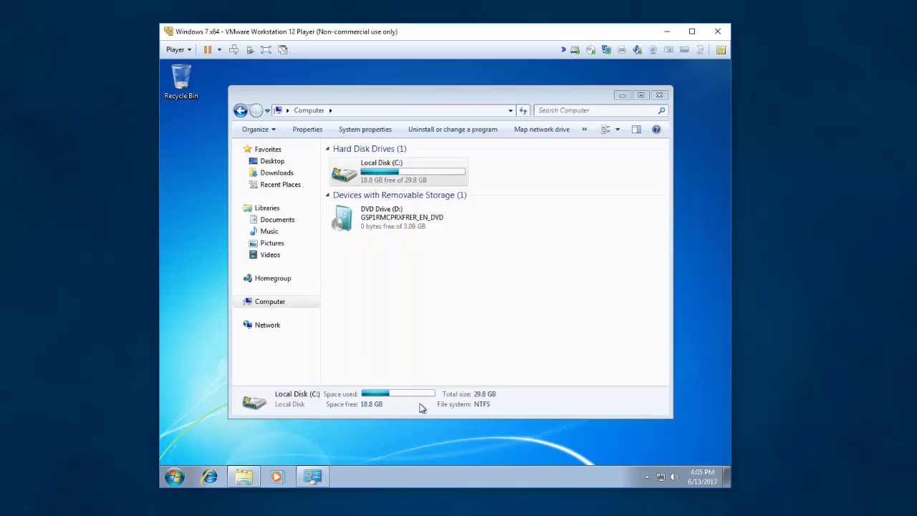
Suspend the Windows 7 x64 guest and resume it from the virtual machine library, dismissing the removable devices hint
left_click(220, 49)
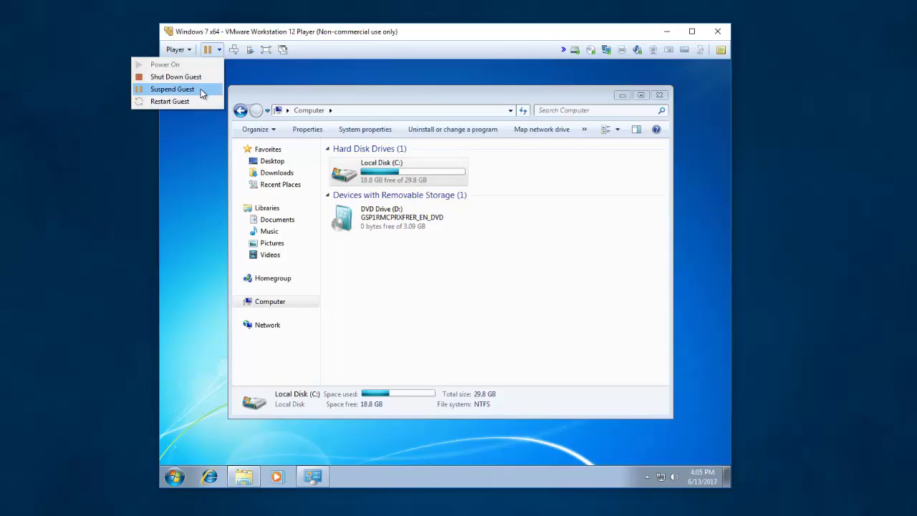
left_click(201, 93)
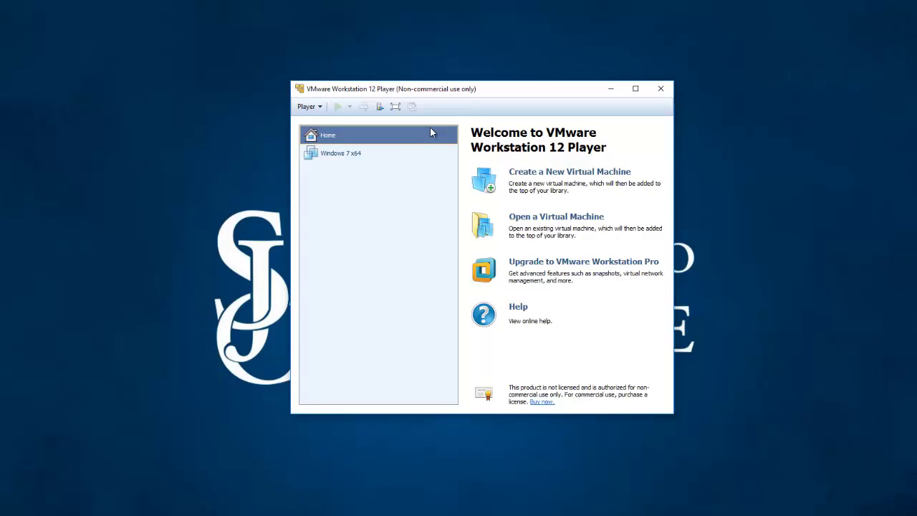
left_click(349, 154)
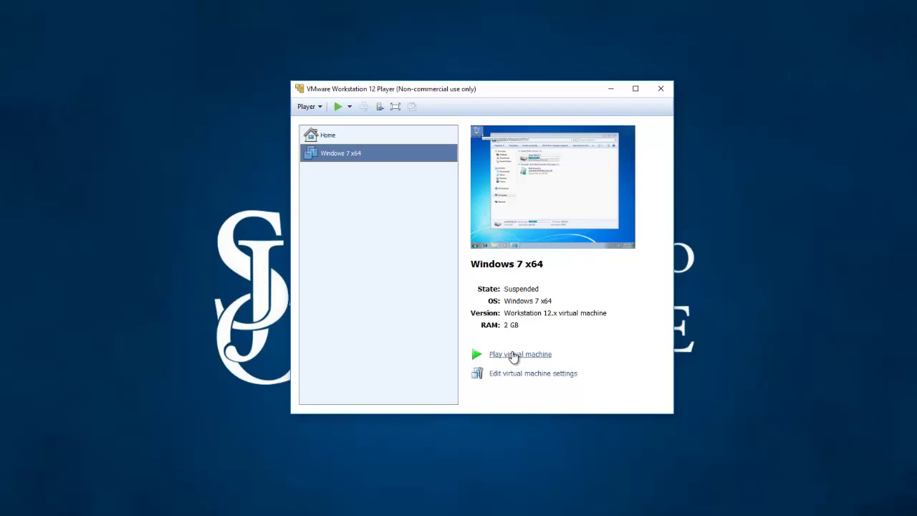
left_click(519, 356)
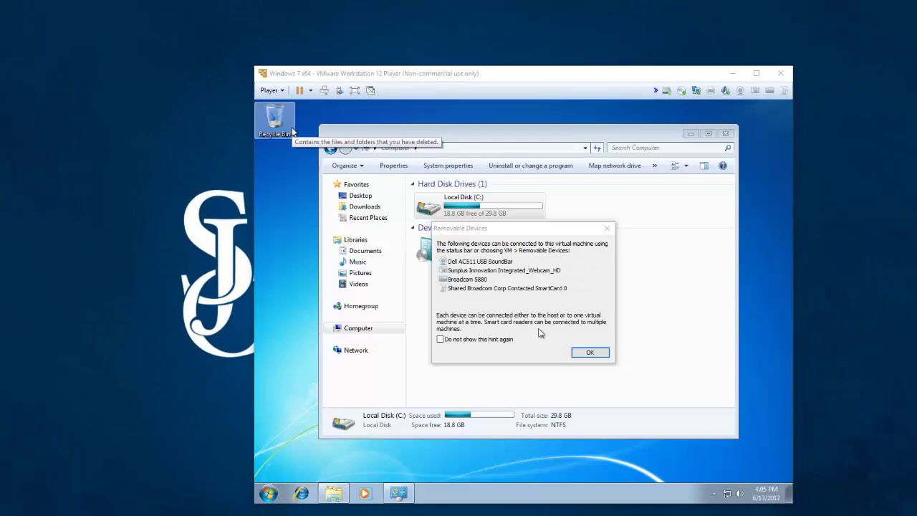
left_click(589, 353)
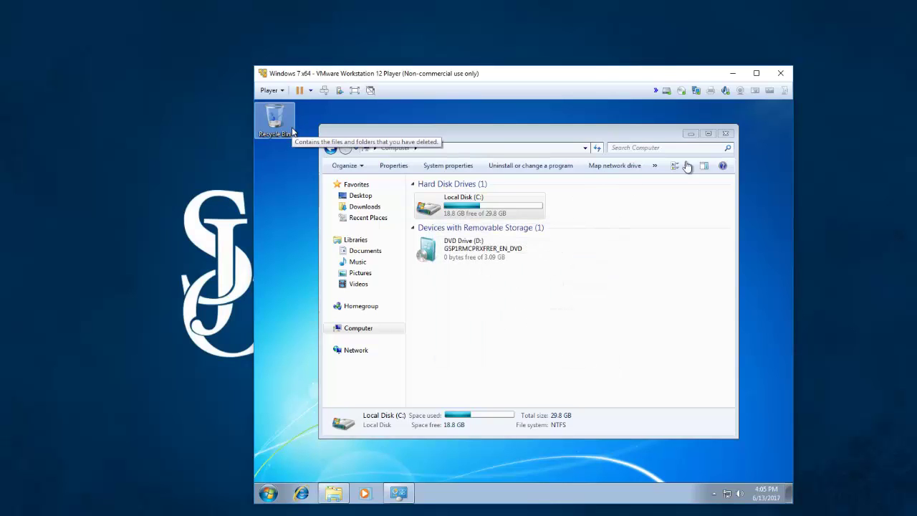
Close the guest's Computer window and postpone the VMware Tools download, leaving the Player window moved up
left_click(722, 138)
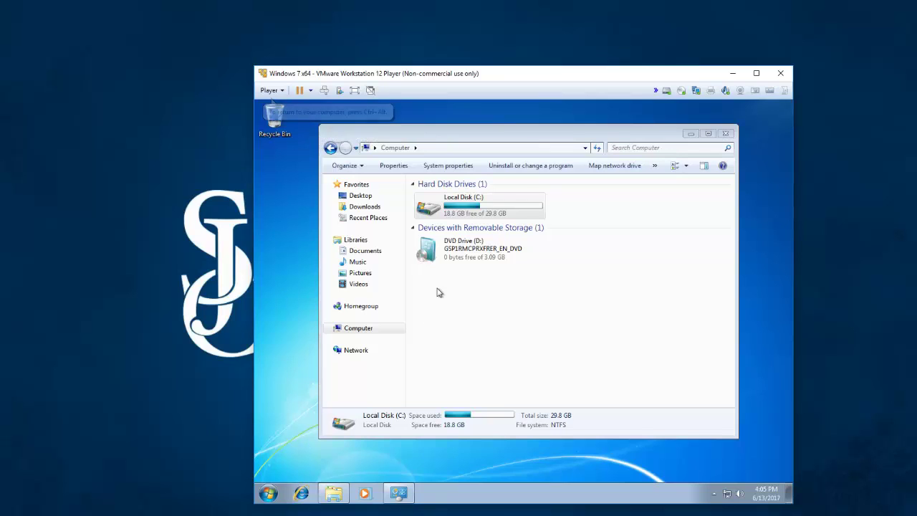
left_click(724, 134)
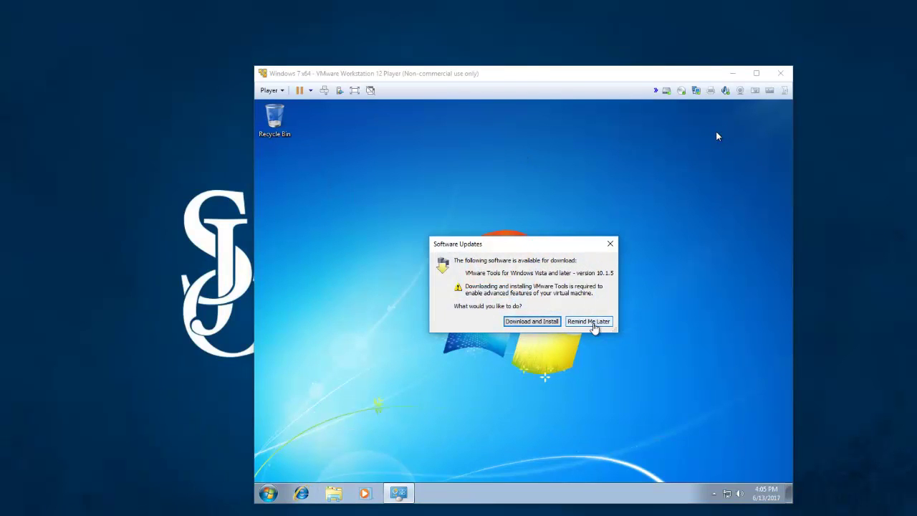
left_click(589, 321)
left_click_drag(477, 76, 346, 19)
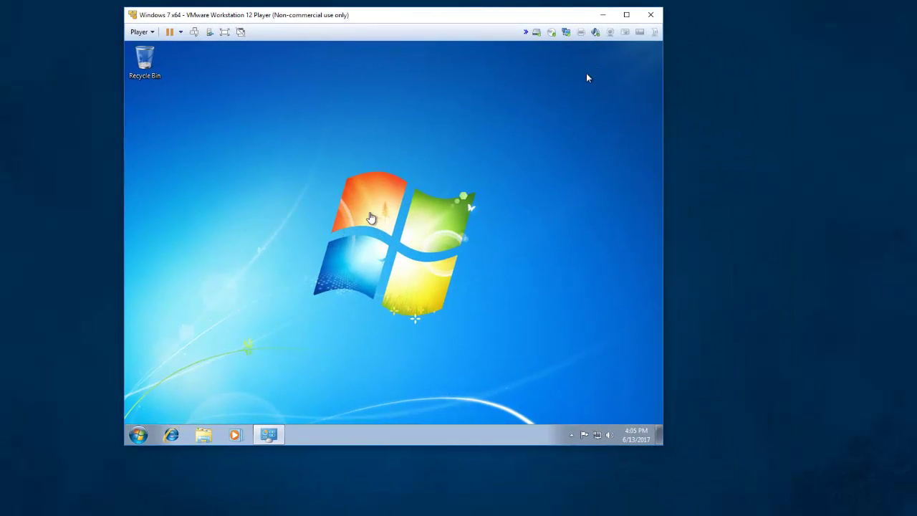